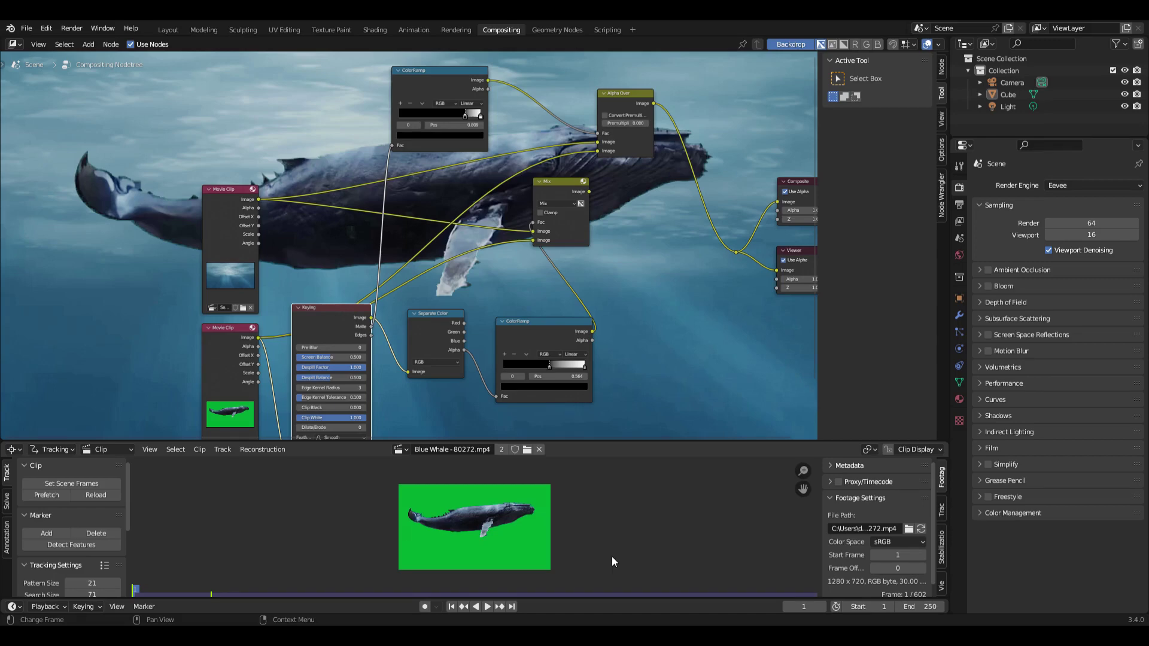
# Play back the footage and switch the clip editor to the Sea - 43209.mp4 clip.
pyautogui.click(487, 607)
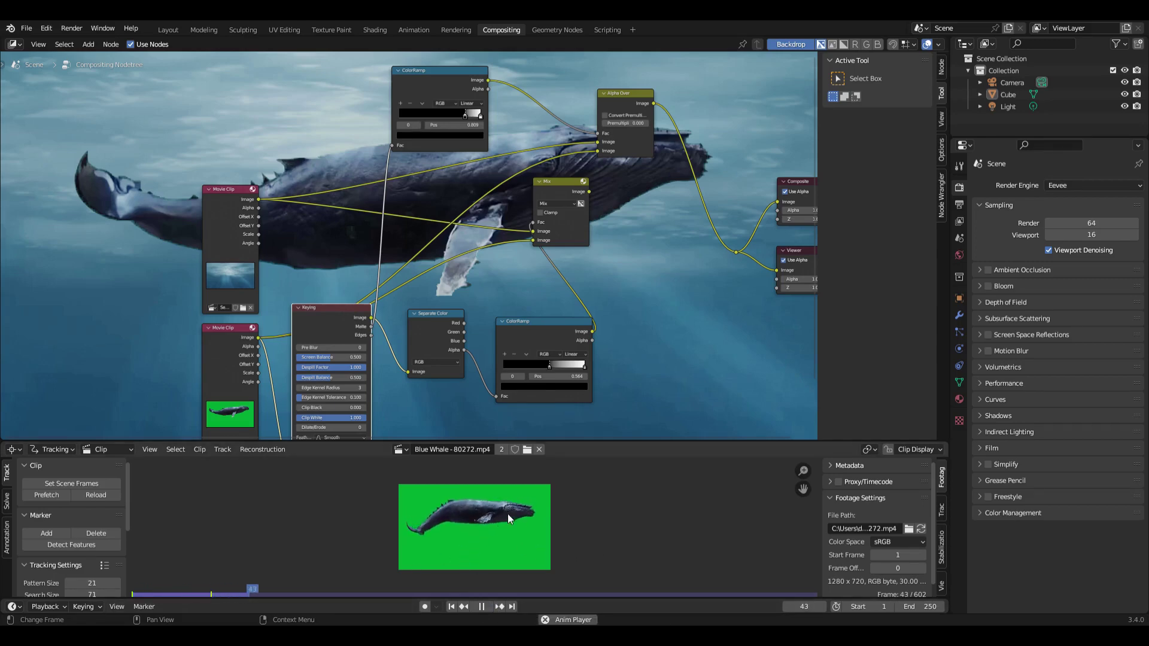
pyautogui.click(402, 450)
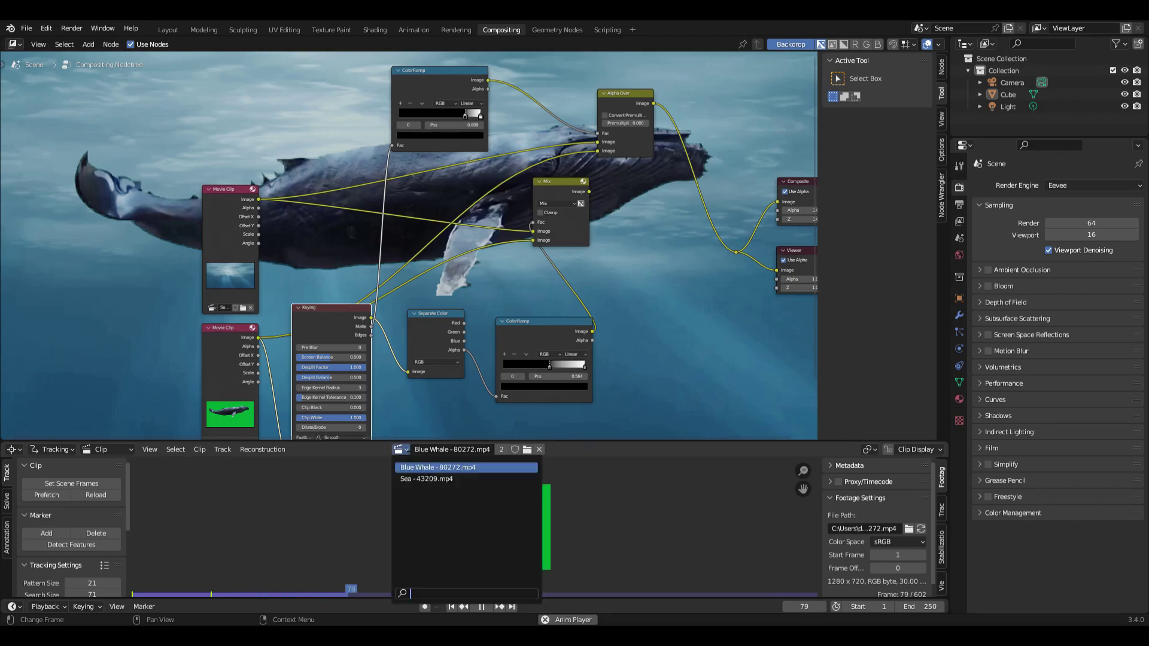
pyautogui.click(425, 480)
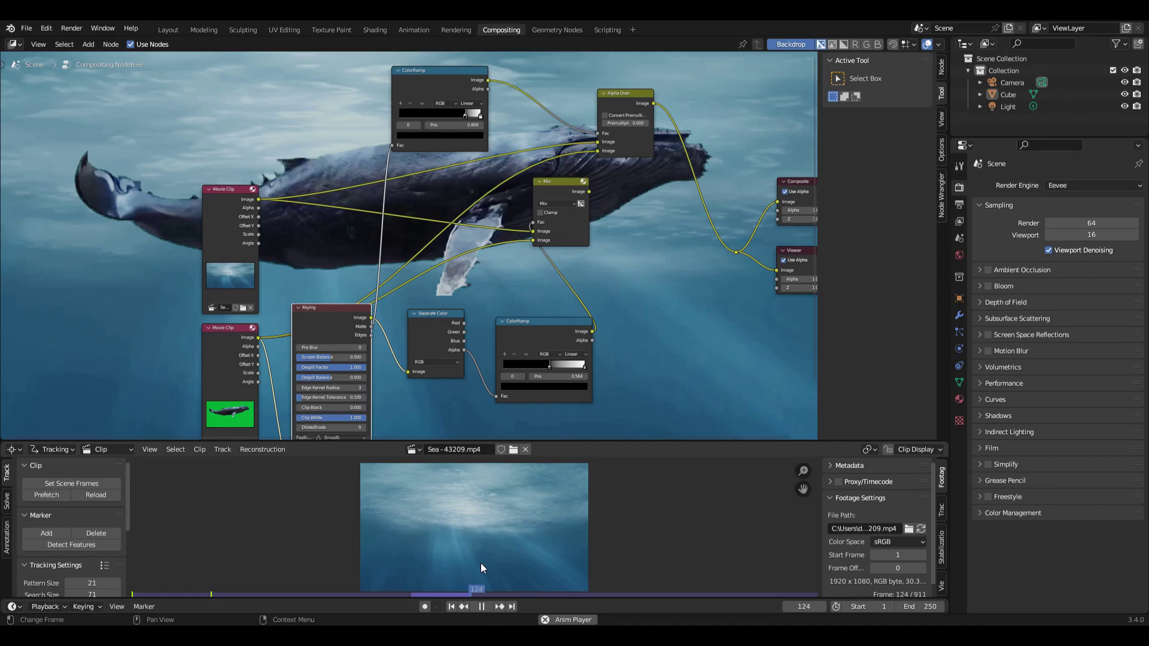
pyautogui.scroll(-2, 312, 359)
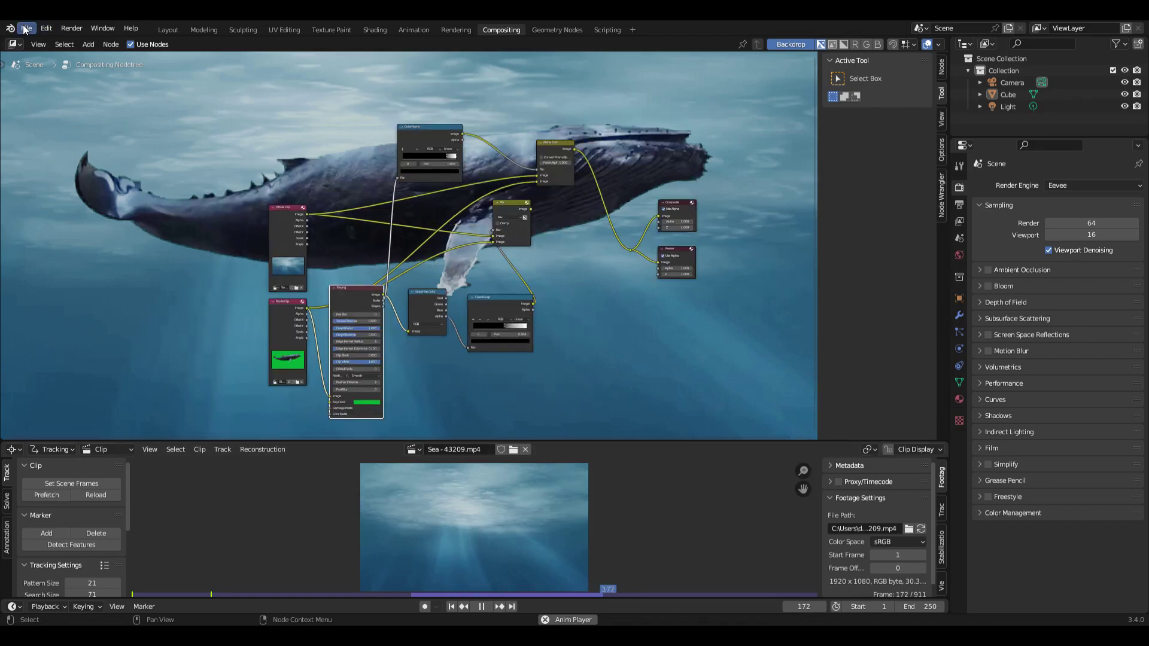
# Start a new General file without saving, then switch to the Compositing workspace.
pyautogui.click(25, 29)
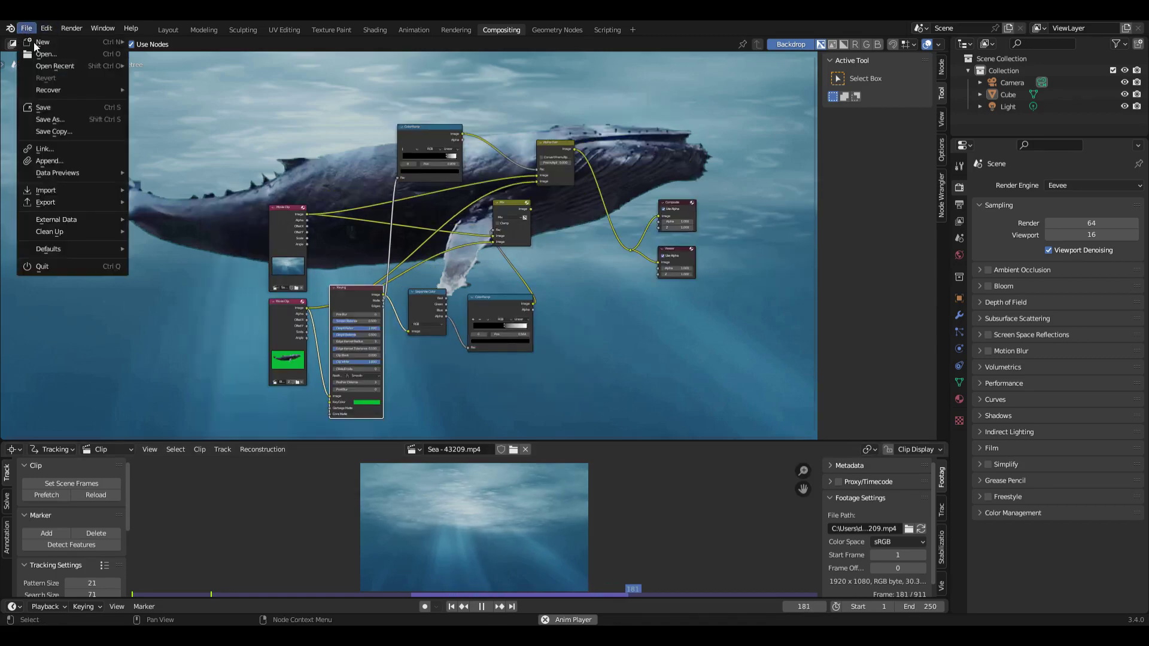
pyautogui.moveTo(36, 42)
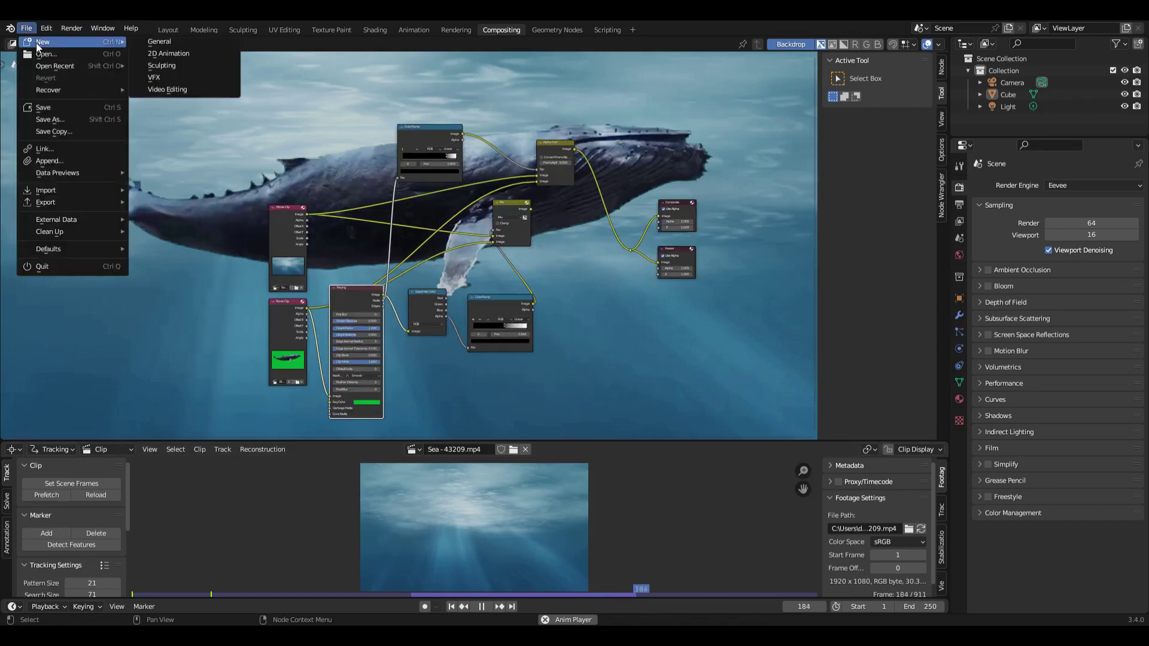
pyautogui.click(168, 44)
pyautogui.click(598, 345)
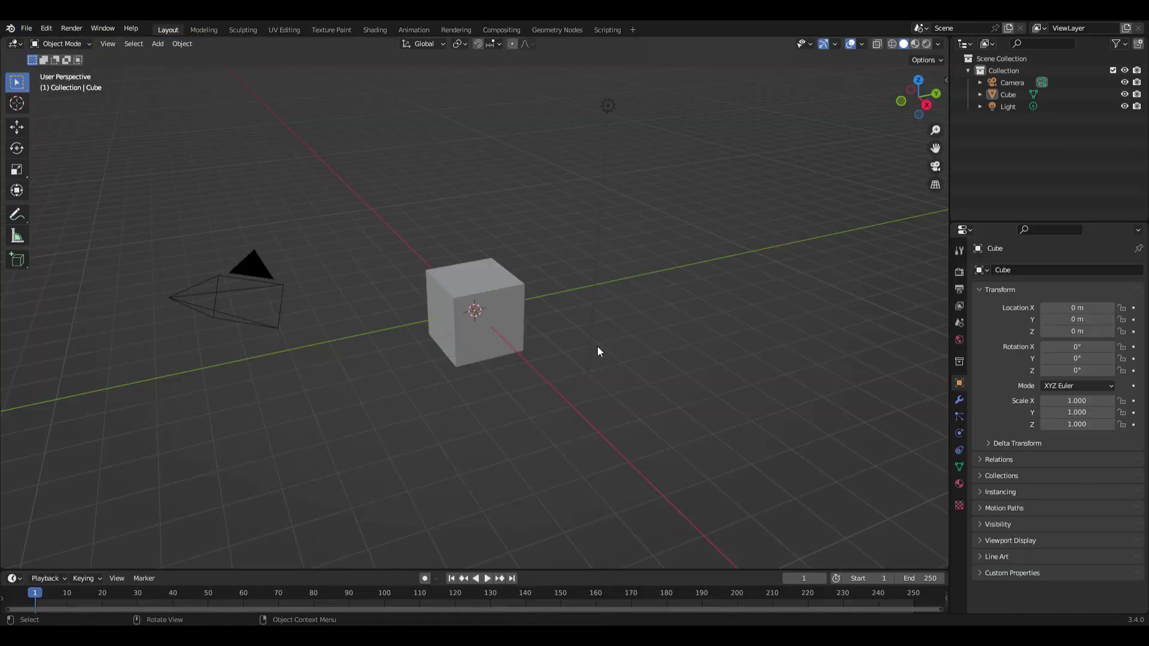
pyautogui.click(502, 28)
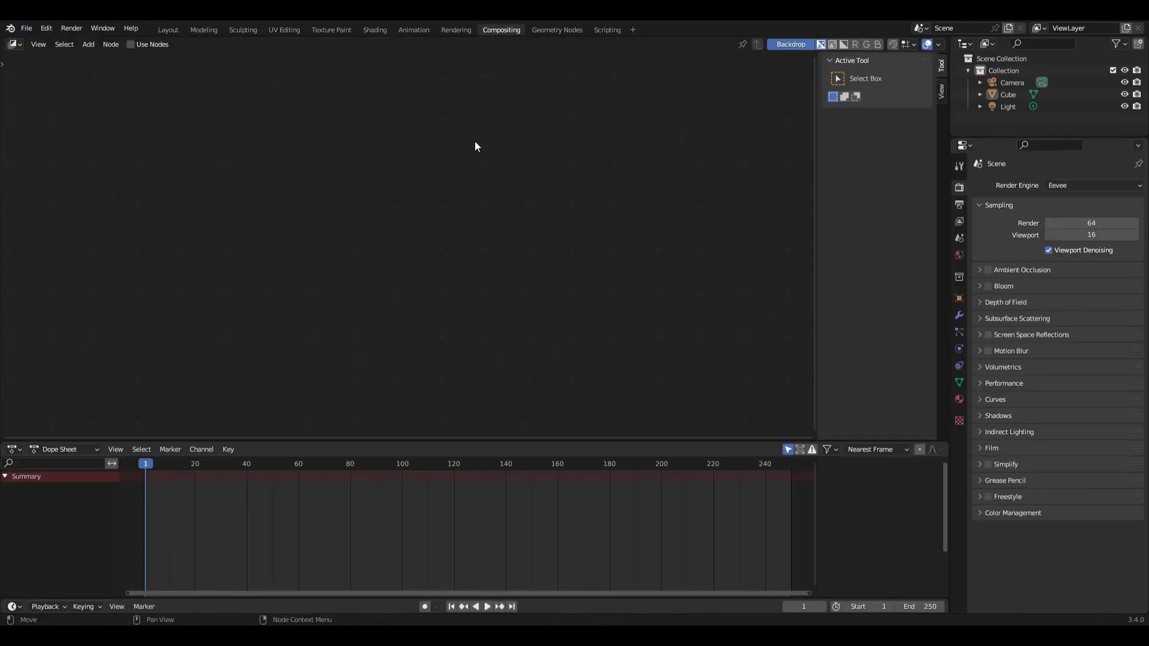
pyautogui.click(13, 449)
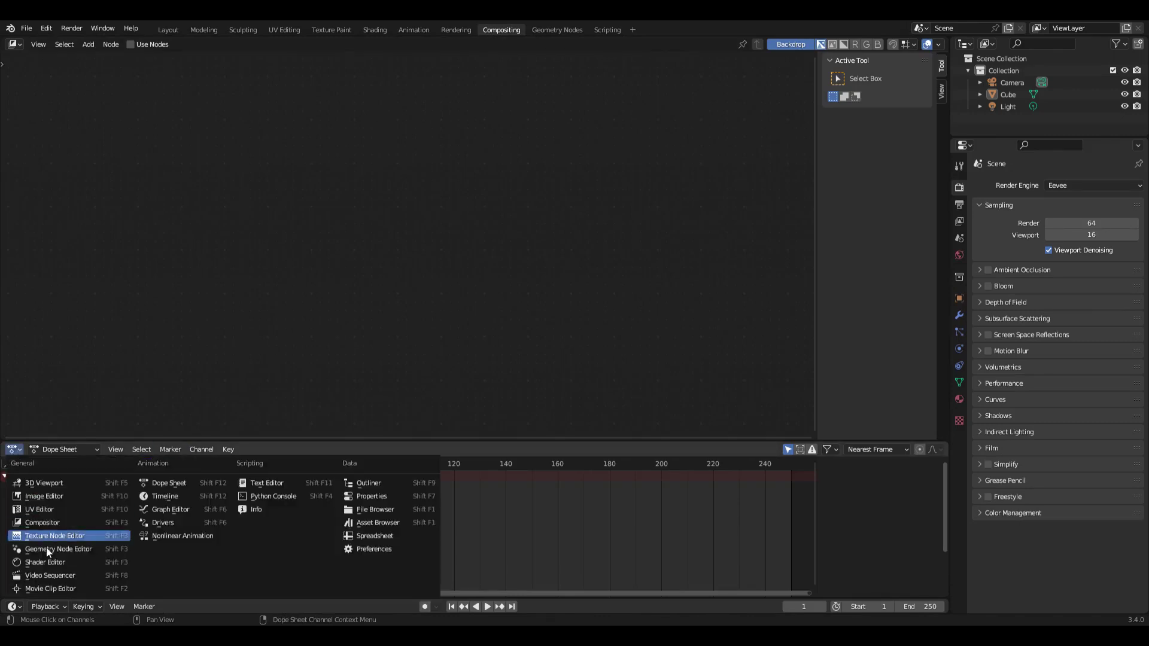
# Turn the Dope Sheet into a Movie Clip Editor showing the Blue Whale - 80272.mp4 footage.
pyautogui.click(51, 588)
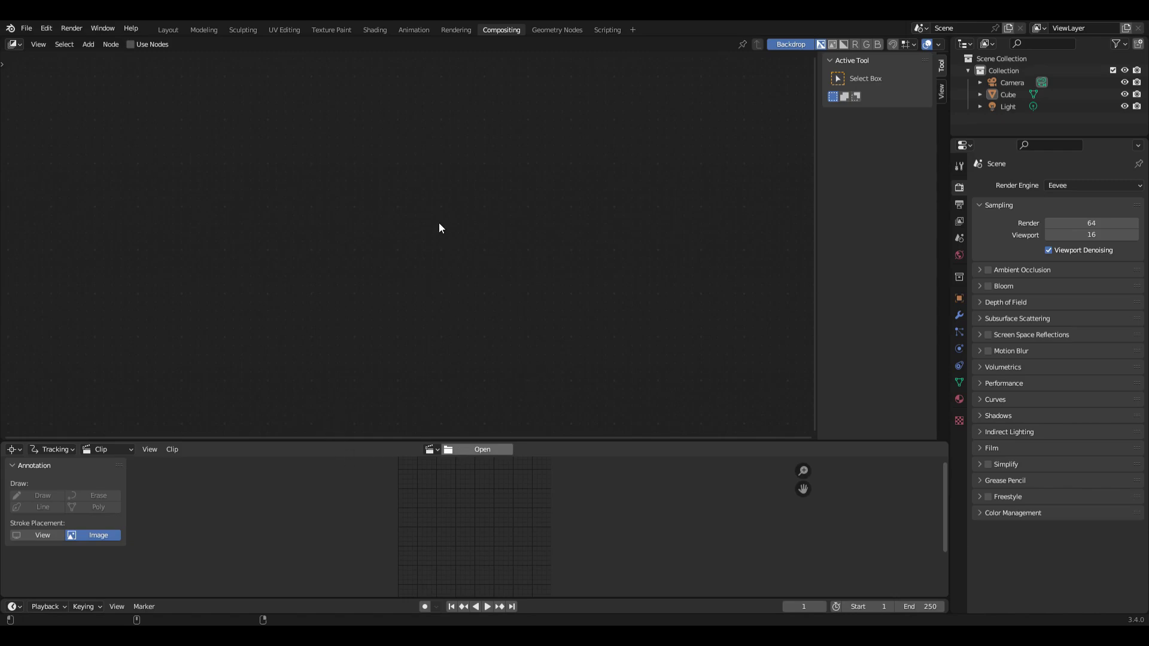
pyautogui.scroll(-4, 491, 514)
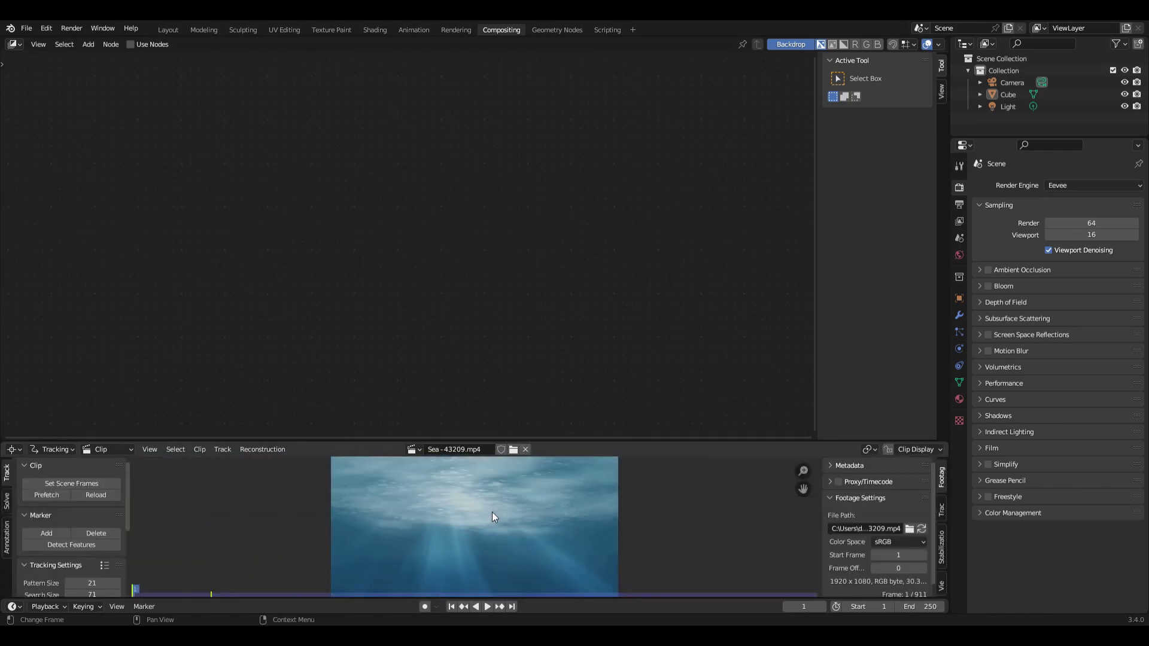
pyautogui.scroll(-1, 492, 514)
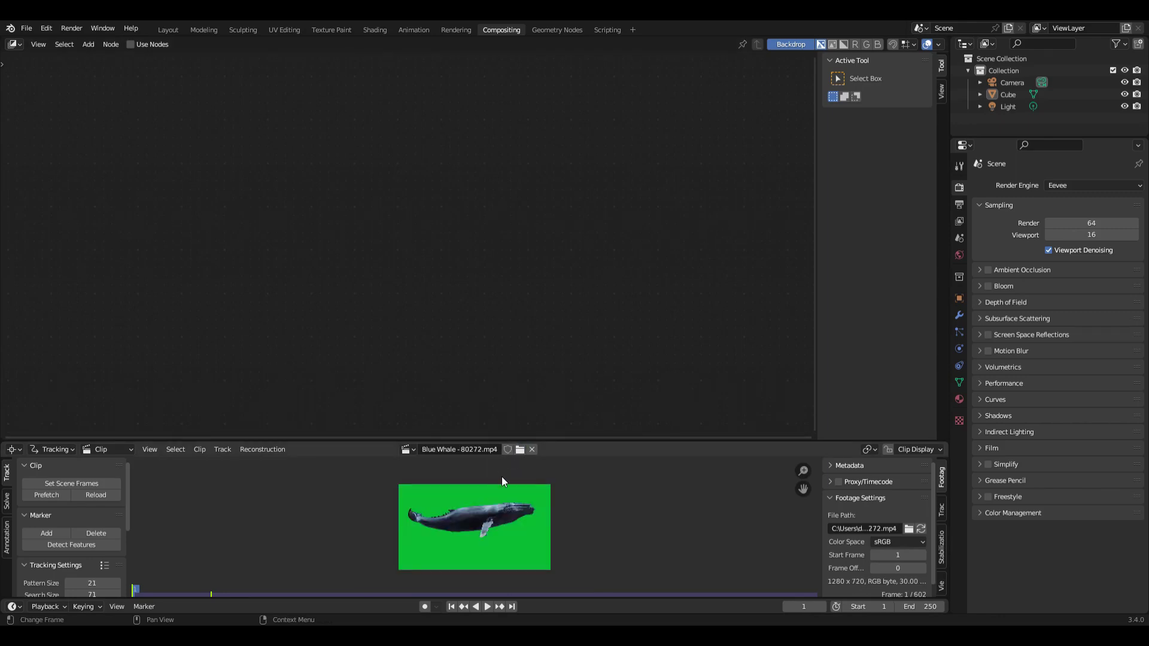
pyautogui.click(129, 45)
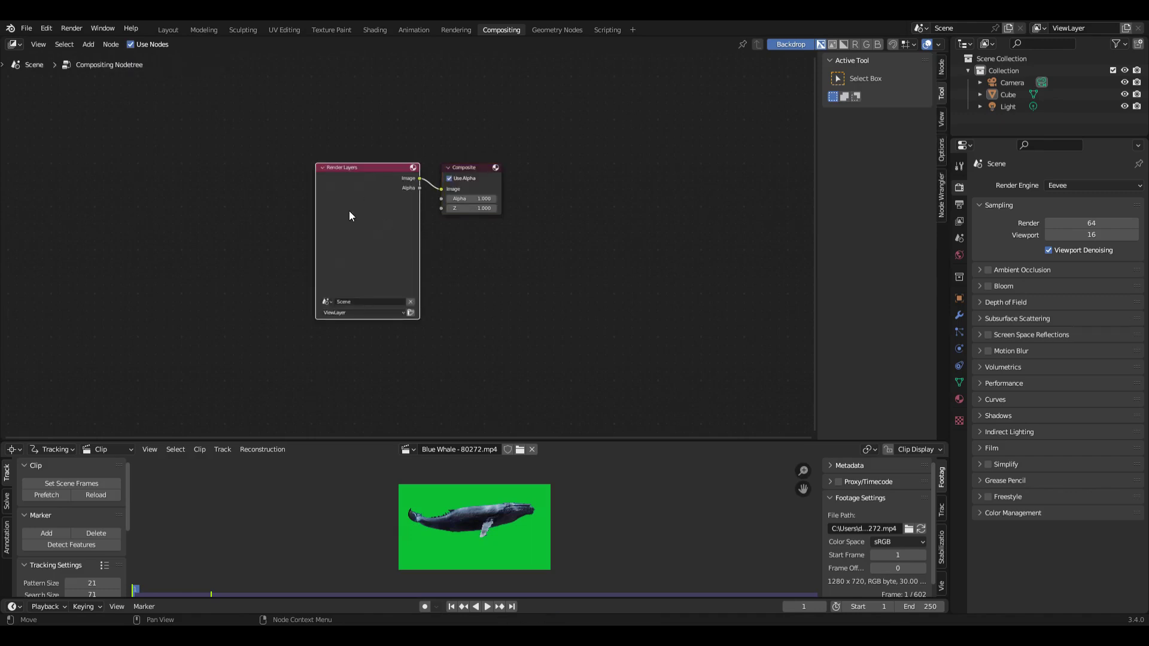
# Delete the Render Layers node and add two Movie Clip nodes, one above the other.
pyautogui.press('x')
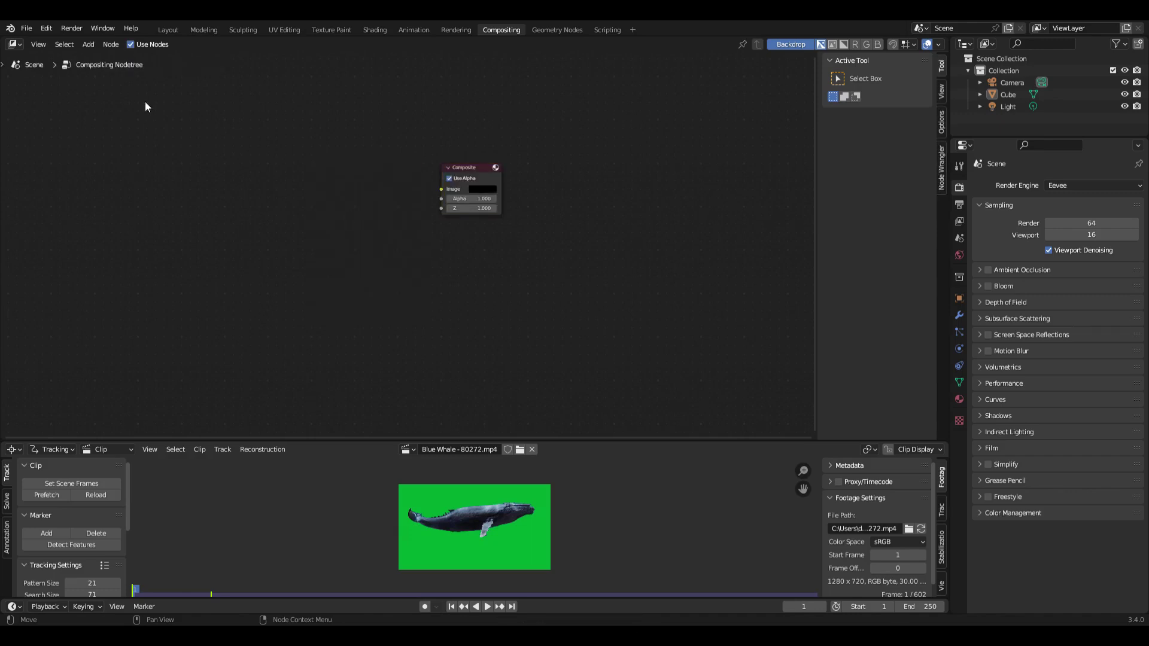
pyautogui.click(85, 45)
pyautogui.moveTo(114, 77)
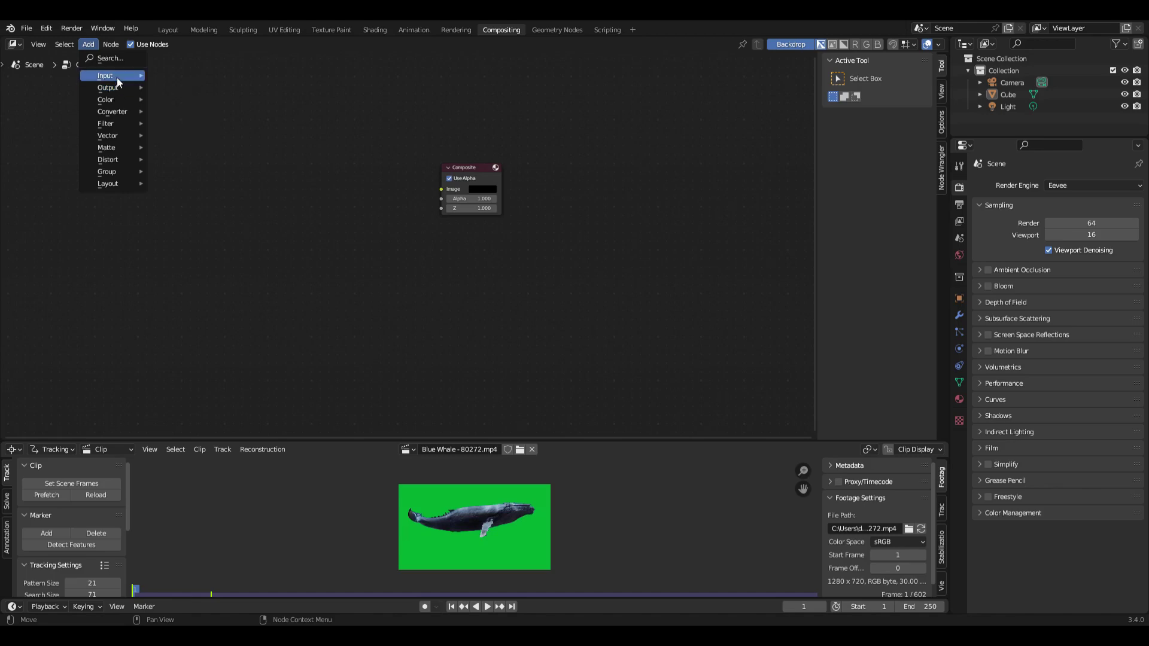
pyautogui.click(182, 140)
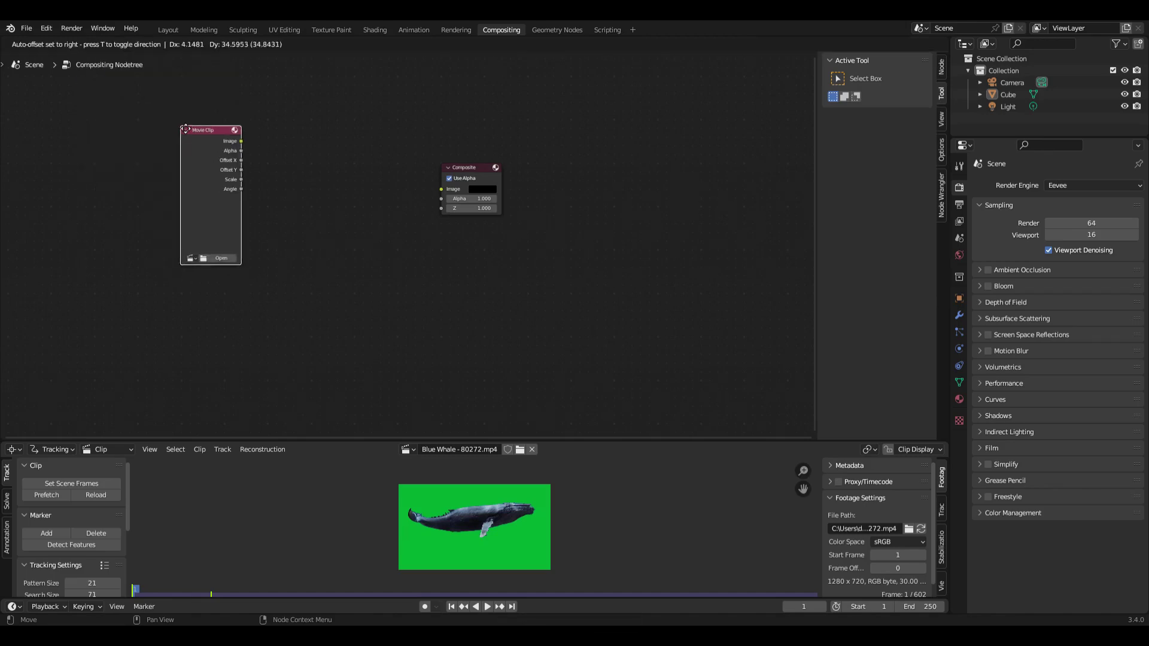
pyautogui.hotkey('shift', 'd')
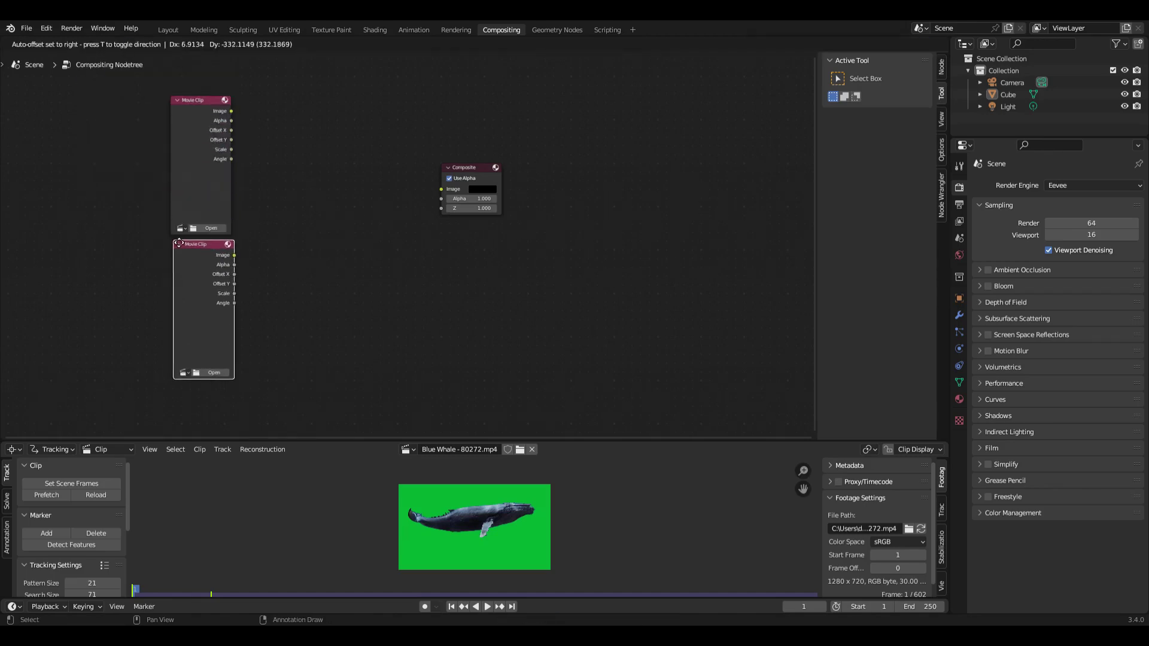
pyautogui.click(177, 252)
# Load the Sea clip into the top Movie Clip node and Blue Whale into the lower.
pyautogui.click(181, 228)
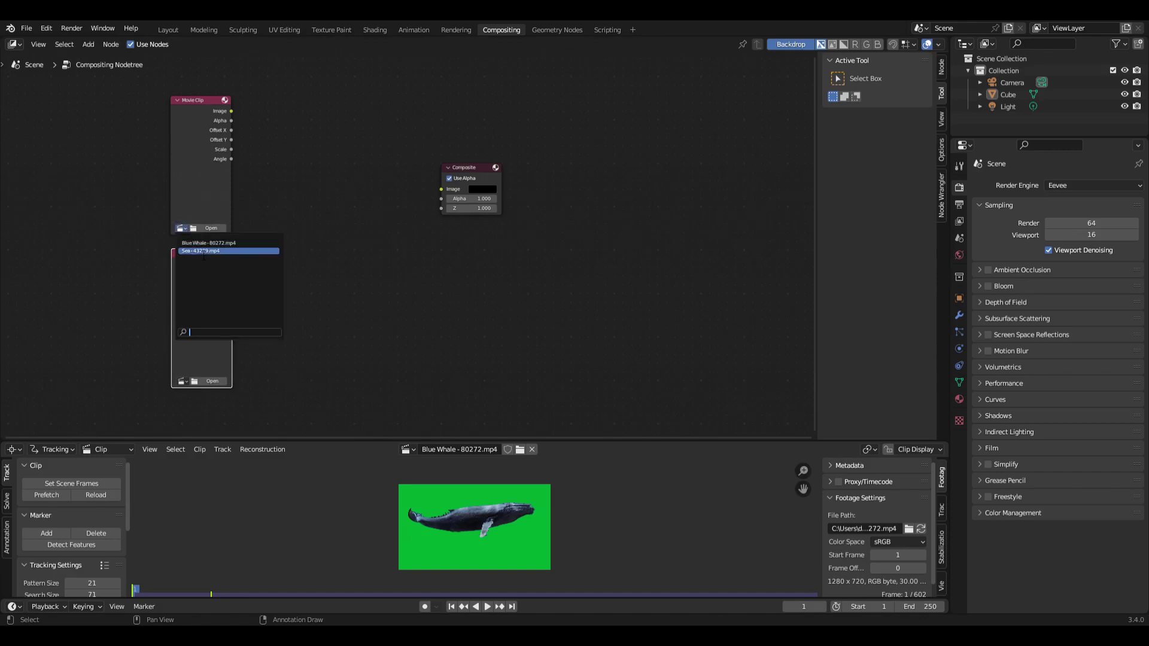
pyautogui.click(198, 269)
pyautogui.click(181, 381)
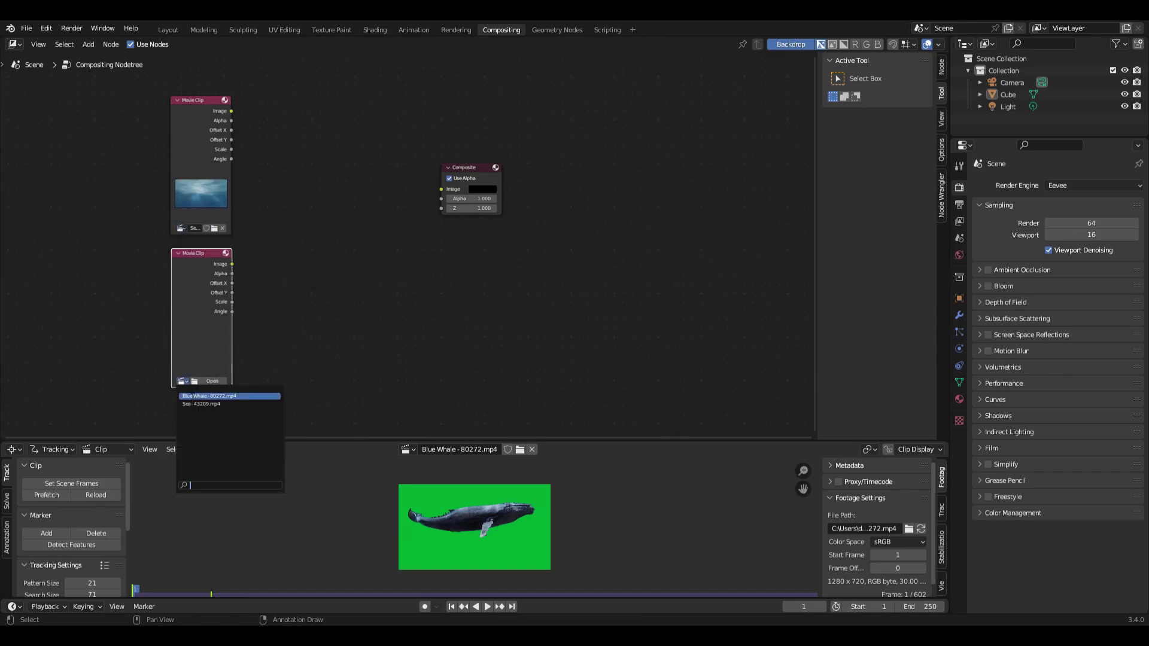
pyautogui.click(197, 396)
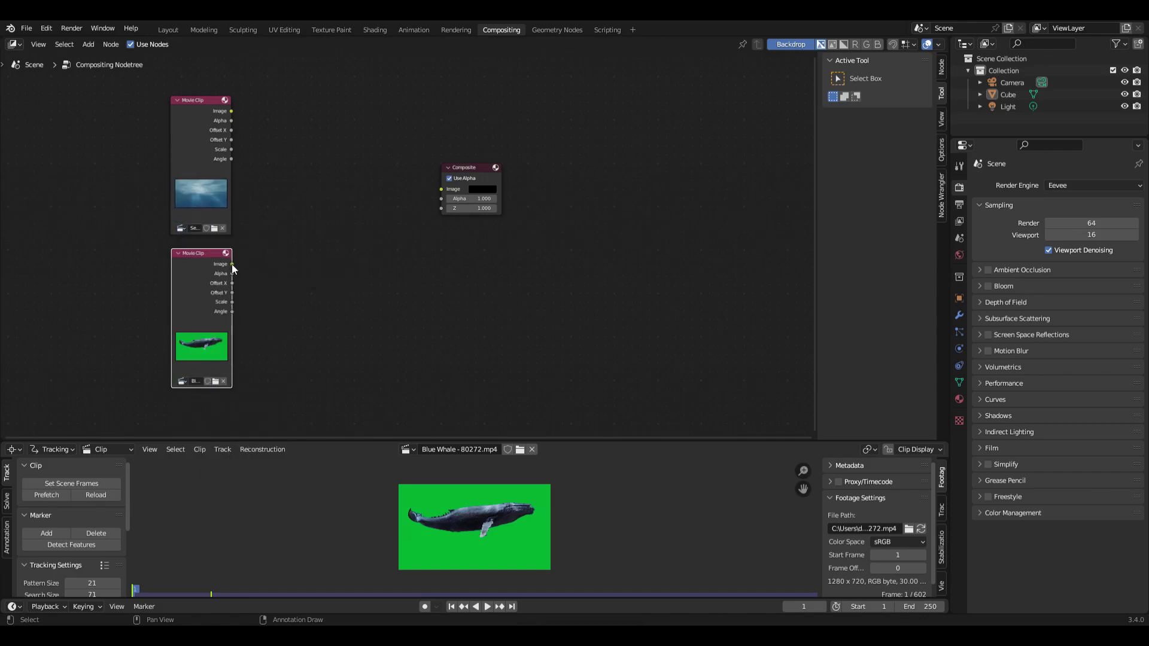
# Add a Keying node linked from the whale clip's Image output and widen it.
pyautogui.moveTo(232, 264); pyautogui.dragTo(296, 276)
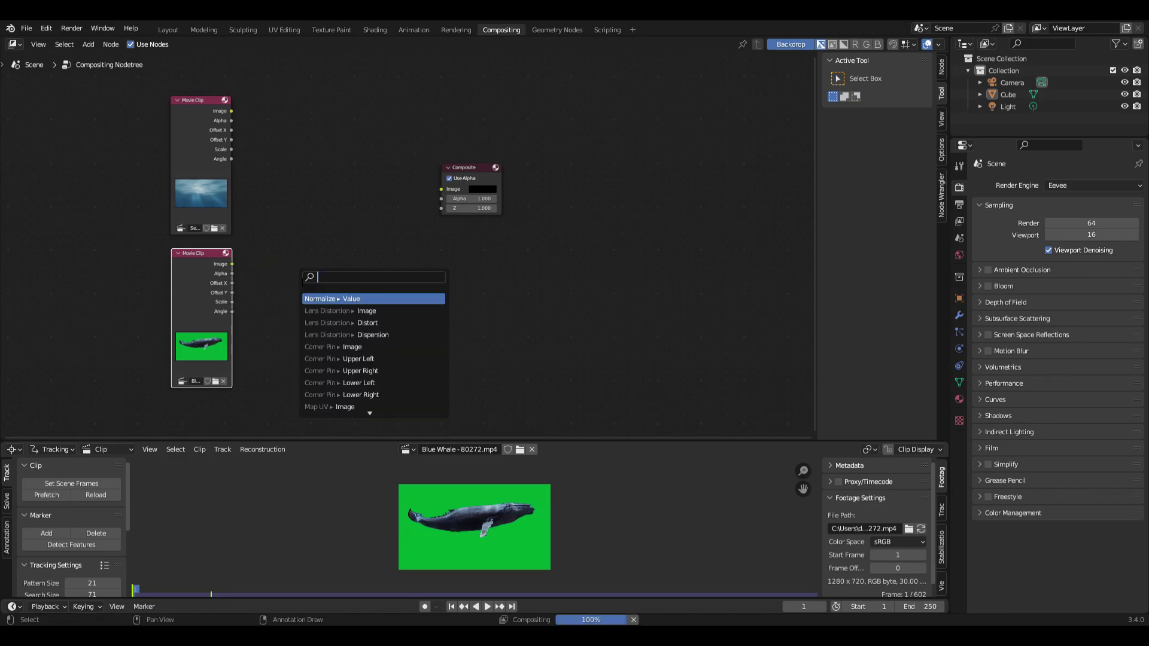
pyautogui.write('key')
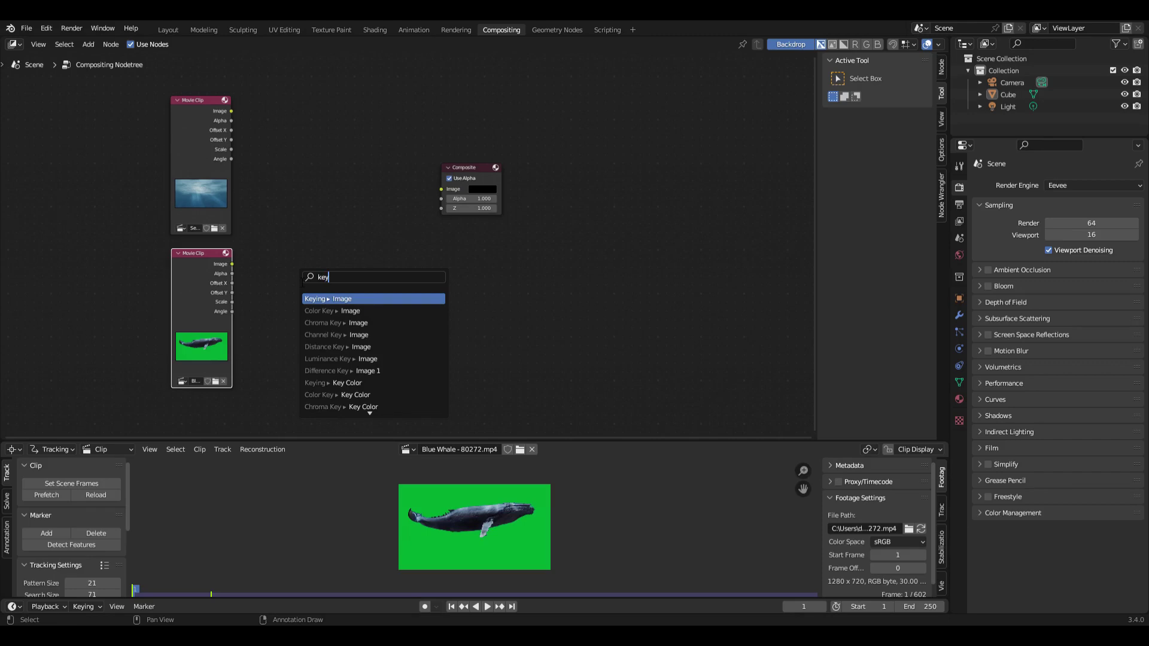
pyautogui.press('Return')
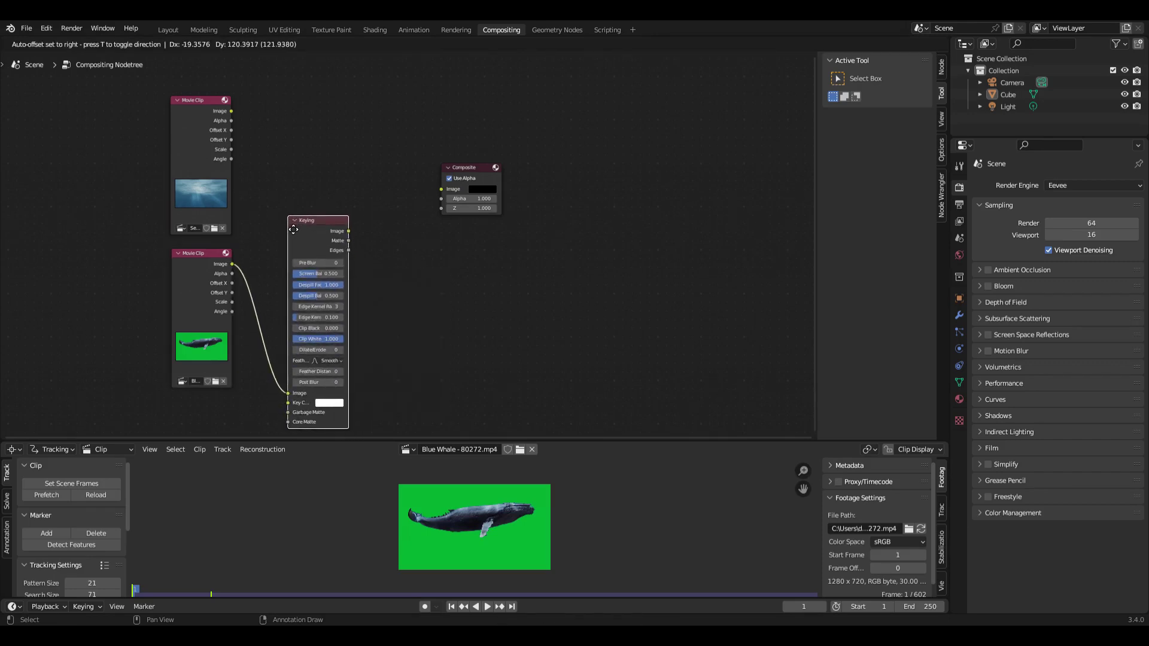
pyautogui.click(294, 223)
pyautogui.moveTo(351, 262); pyautogui.dragTo(371, 261)
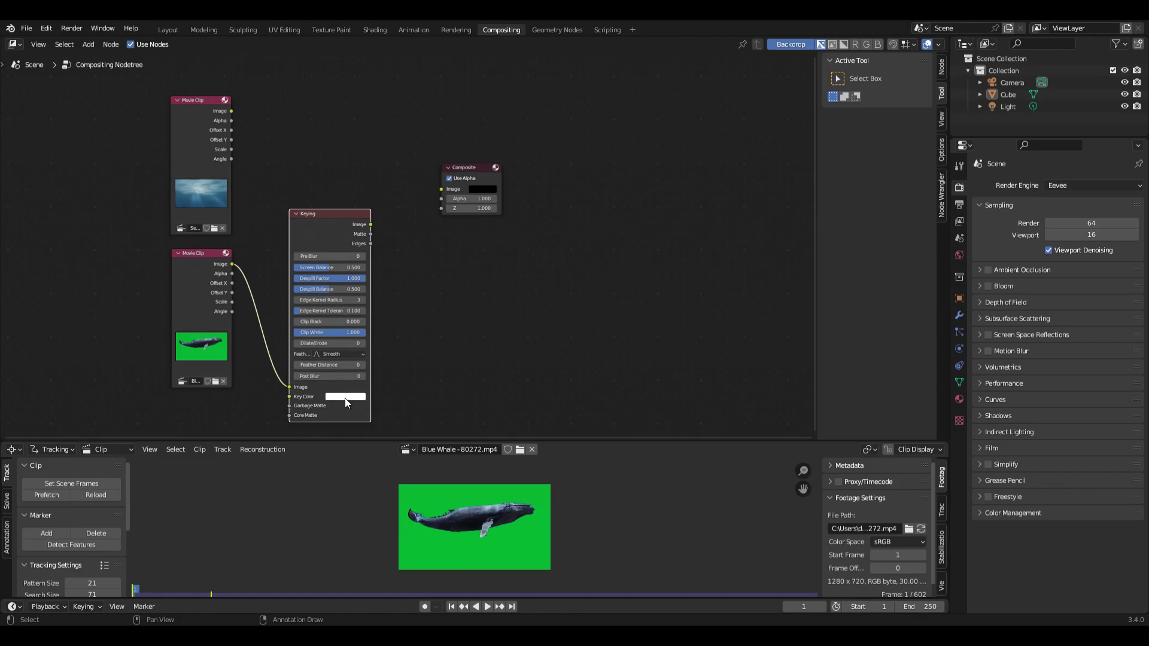
# Set the Keying node's Key Color by sampling the clip's green screen.
pyautogui.click(345, 397)
pyautogui.click(399, 357)
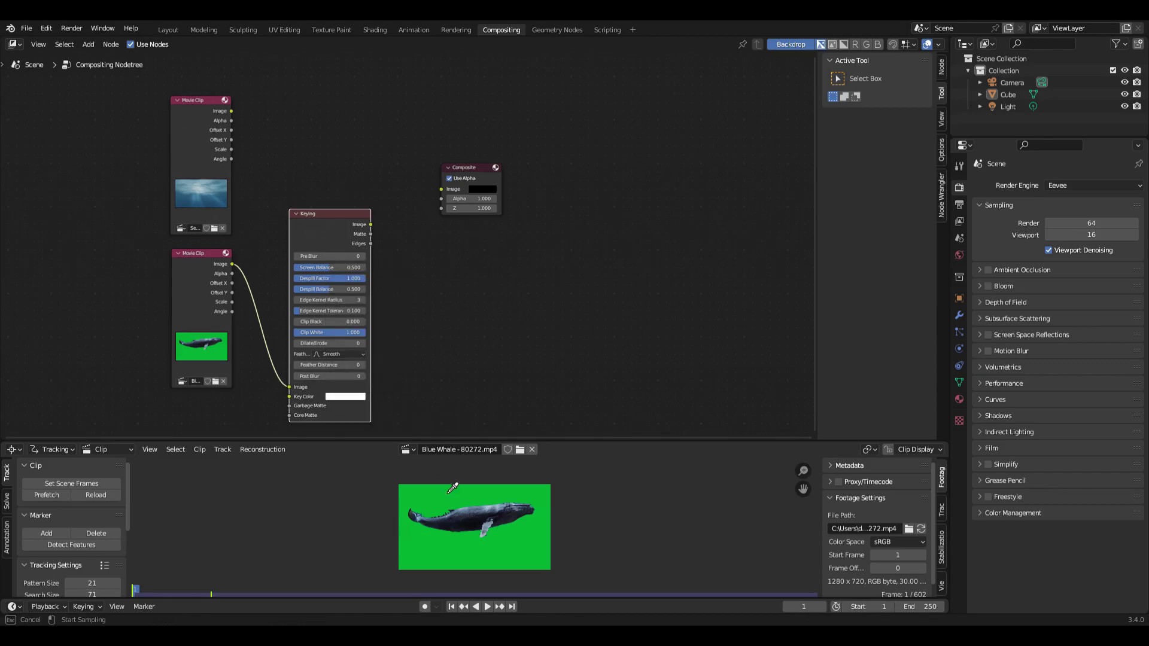
pyautogui.click(464, 506)
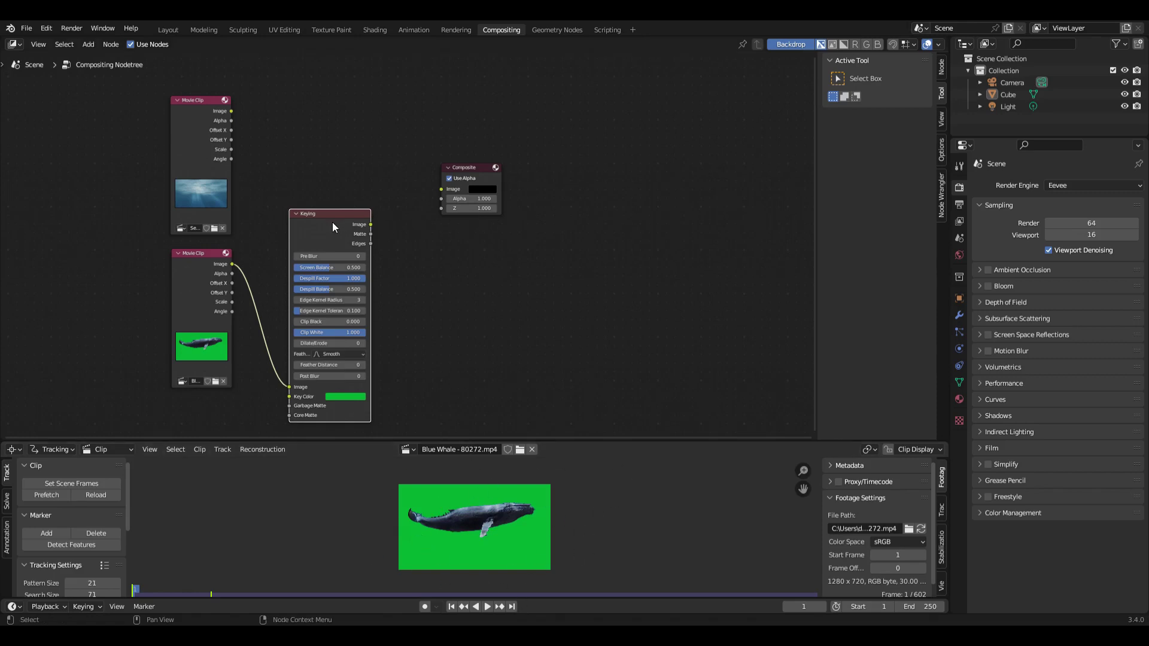
pyautogui.click(43, 28)
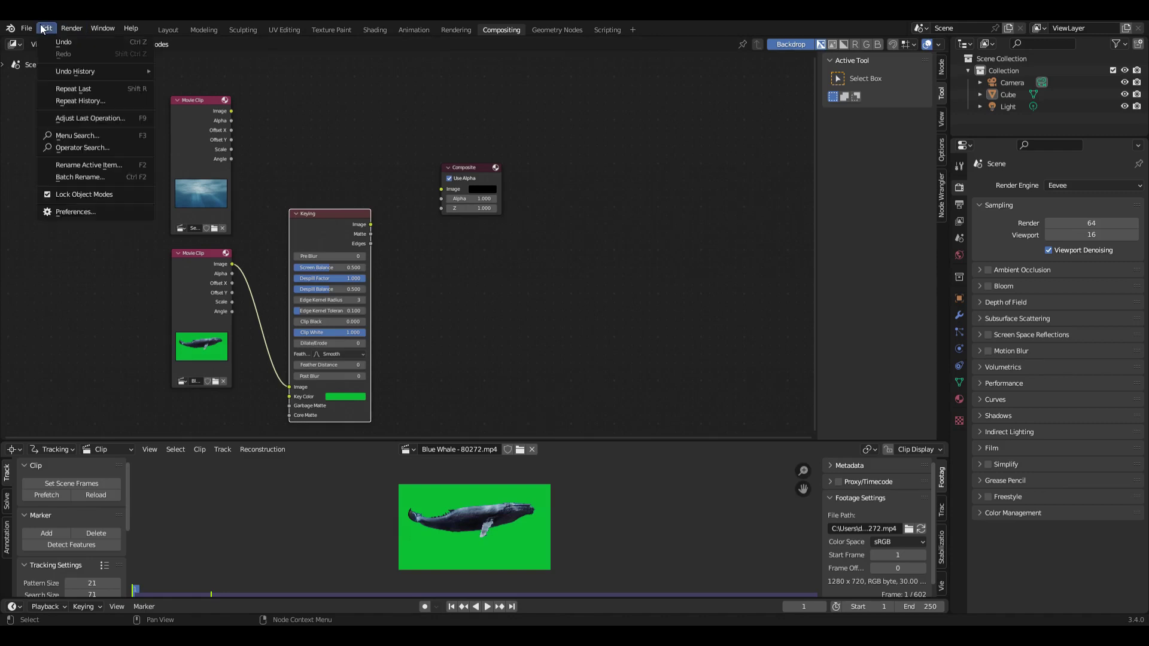
pyautogui.click(86, 211)
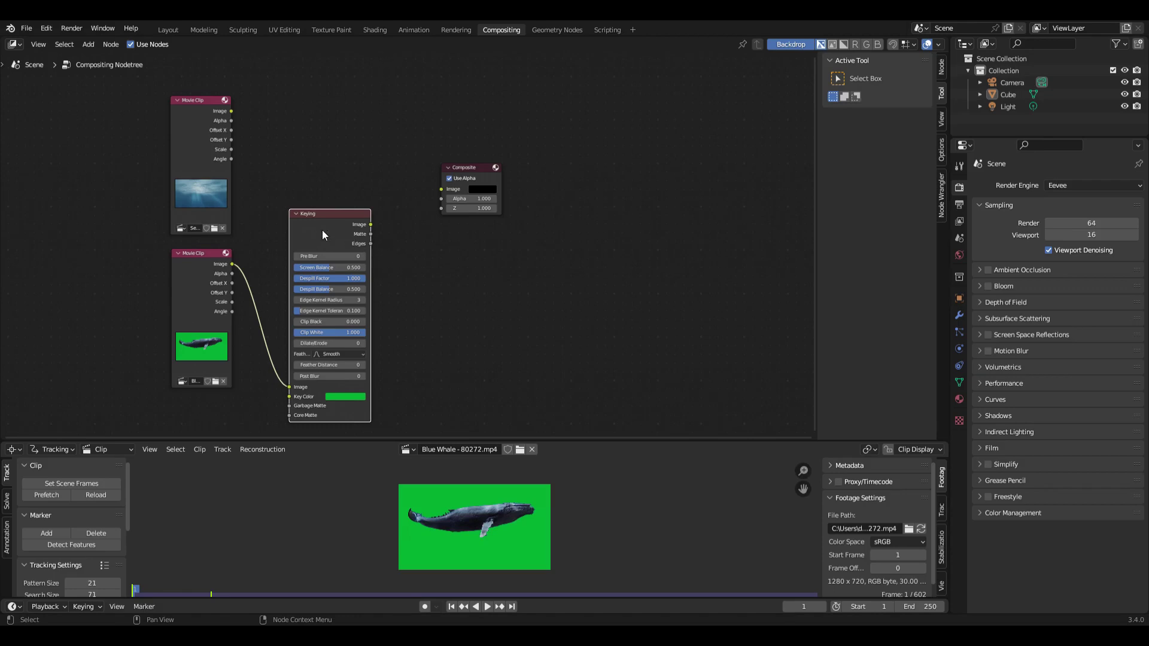
# Attach a Viewer to the Keying node, check its Matte and Edges outputs, and return to Image.
pyautogui.hotkey('ctrl', 'shift')
pyautogui.keyDown('ctrl'); pyautogui.keyDown('shift'); pyautogui.click(323, 231); pyautogui.keyUp('shift'); pyautogui.keyUp('ctrl')
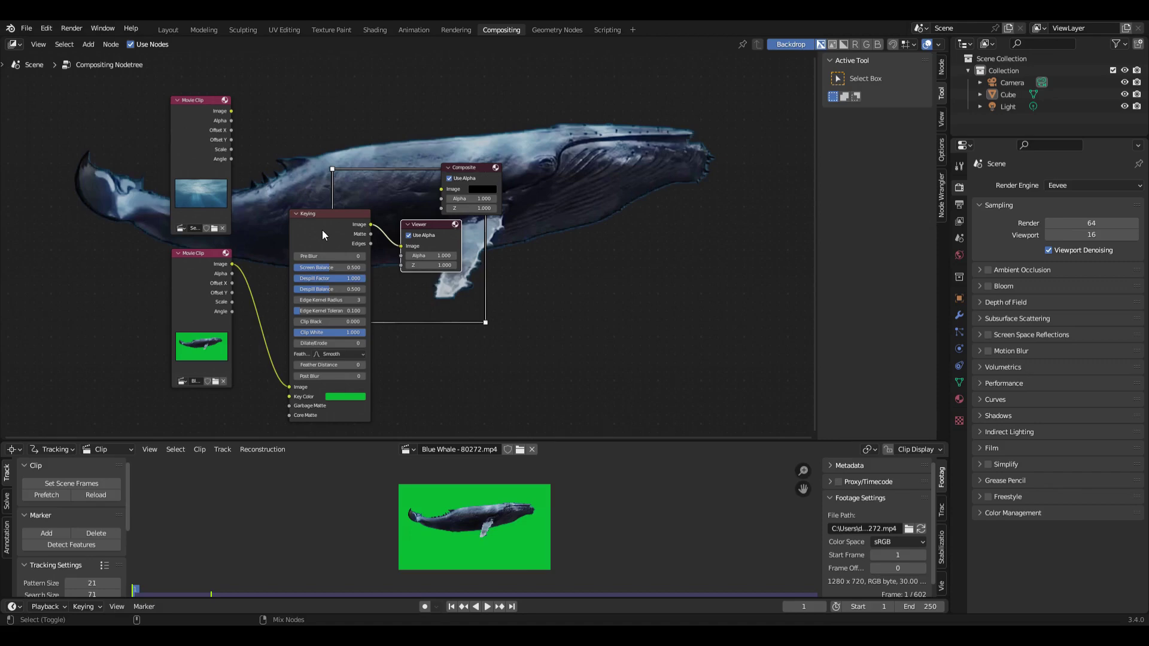
pyautogui.keyDown('ctrl'); pyautogui.keyDown('shift'); pyautogui.click(323, 235); pyautogui.keyUp('shift'); pyautogui.keyUp('ctrl')
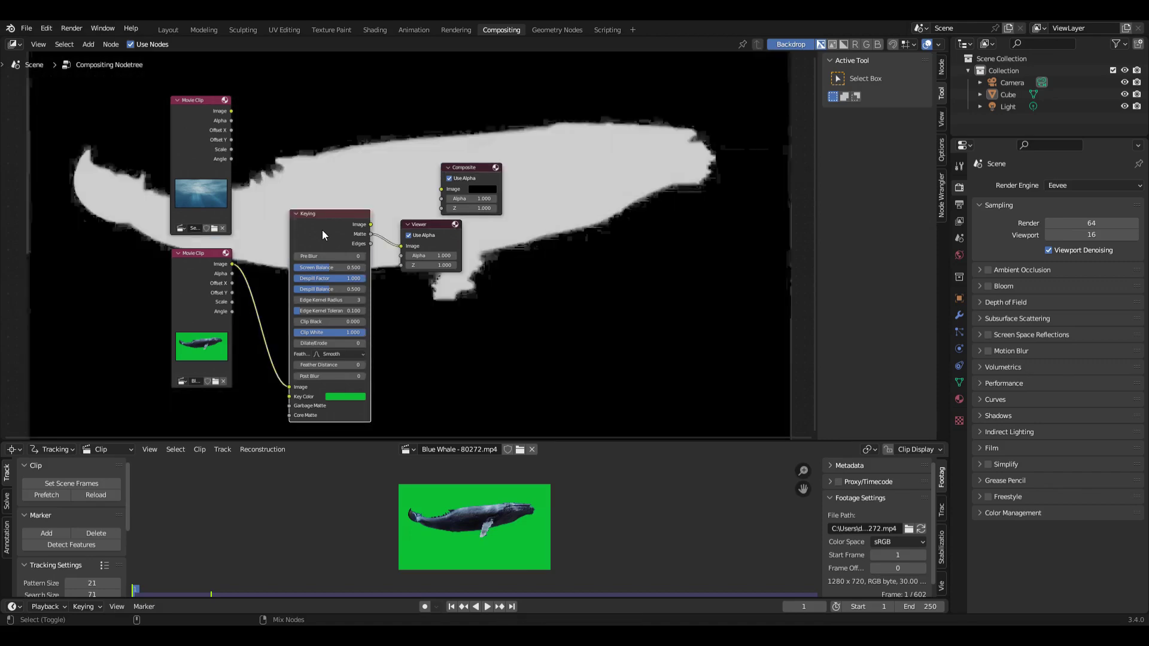
pyautogui.keyDown('ctrl'); pyautogui.keyDown('shift'); pyautogui.click(323, 235); pyautogui.keyUp('shift'); pyautogui.keyUp('ctrl')
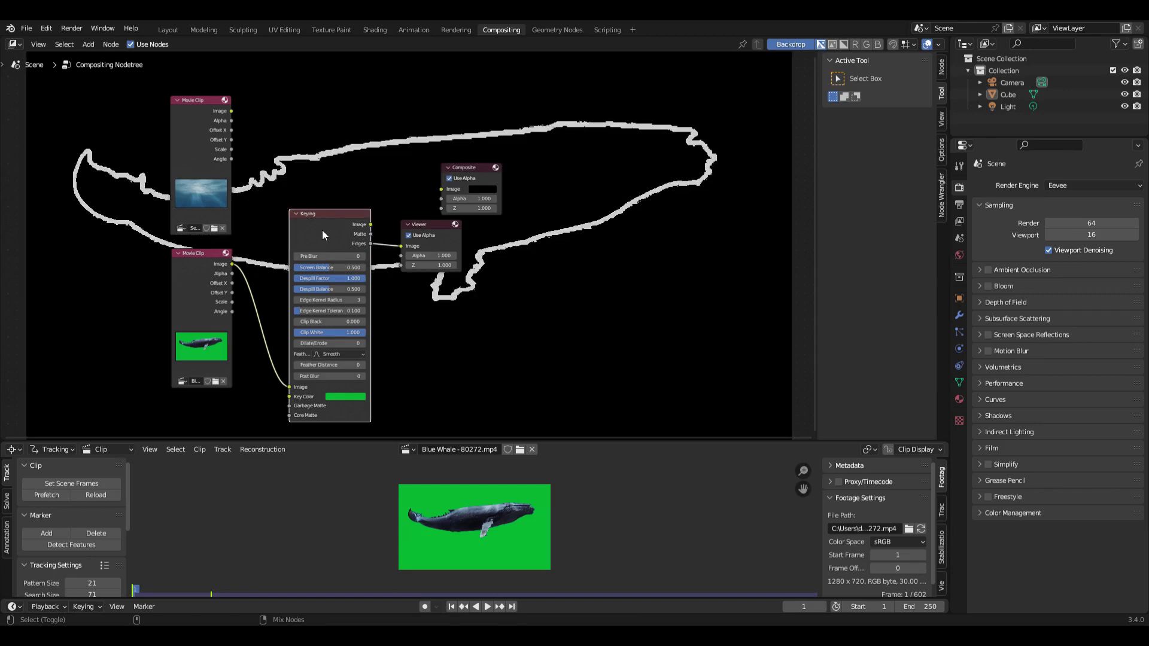
pyautogui.keyDown('ctrl'); pyautogui.keyDown('shift'); pyautogui.click(323, 231); pyautogui.keyUp('shift'); pyautogui.keyUp('ctrl')
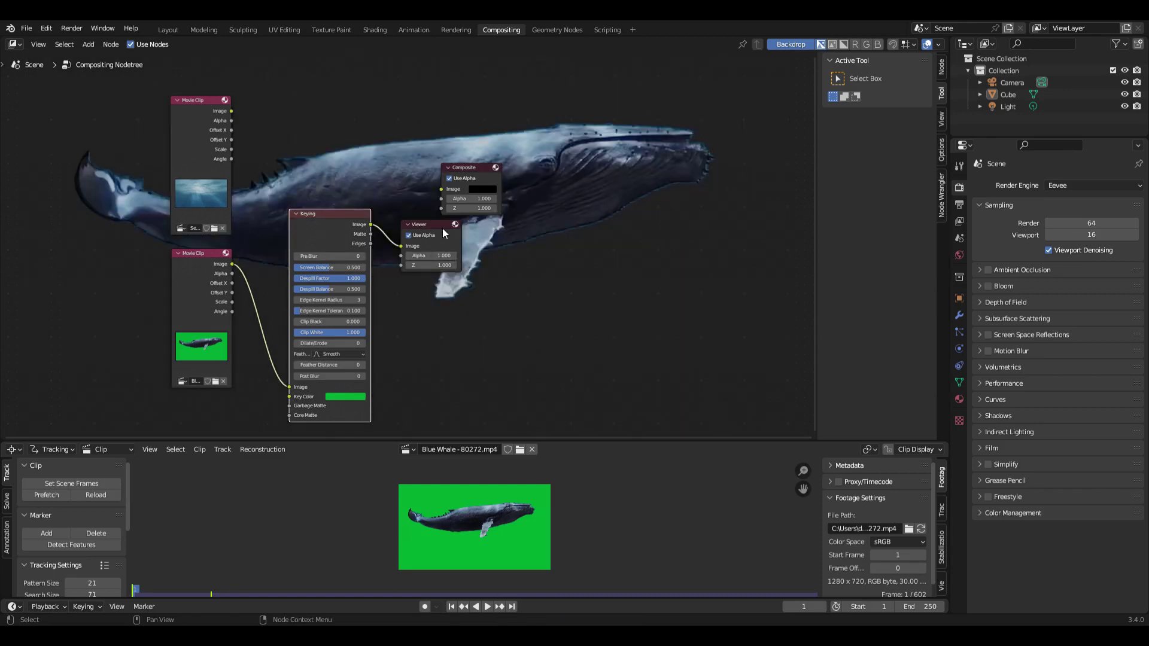
pyautogui.moveTo(443, 233); pyautogui.dragTo(740, 262)
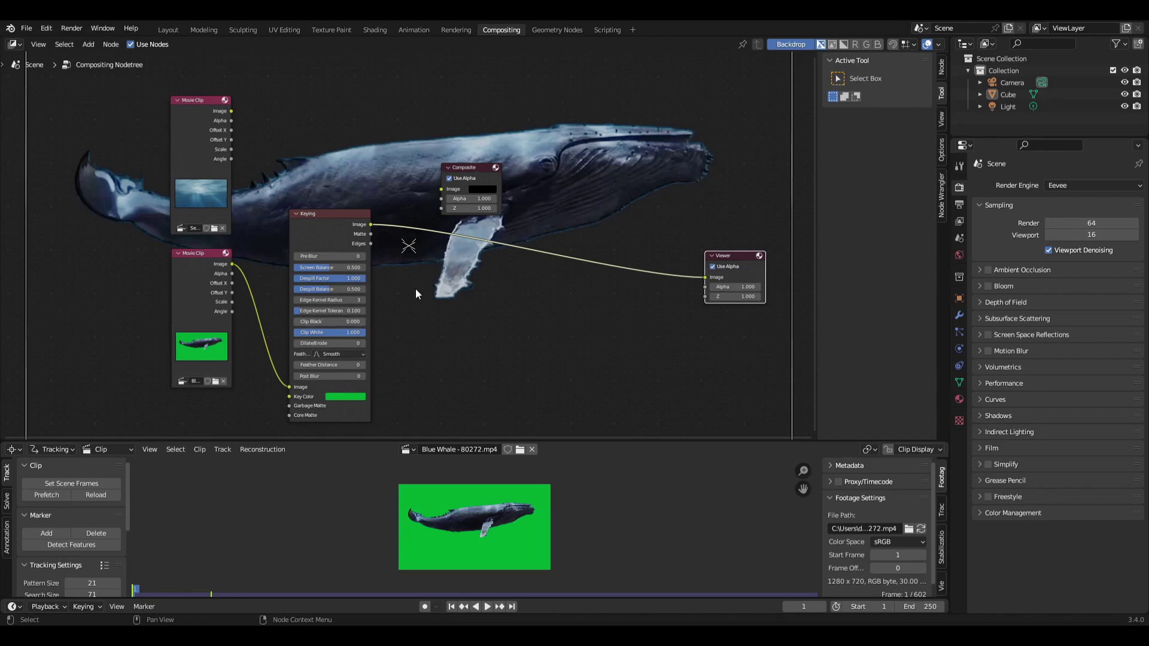
# Add a Separate Color node fed by the Keying node's Image output.
pyautogui.moveTo(372, 222); pyautogui.dragTo(451, 342)
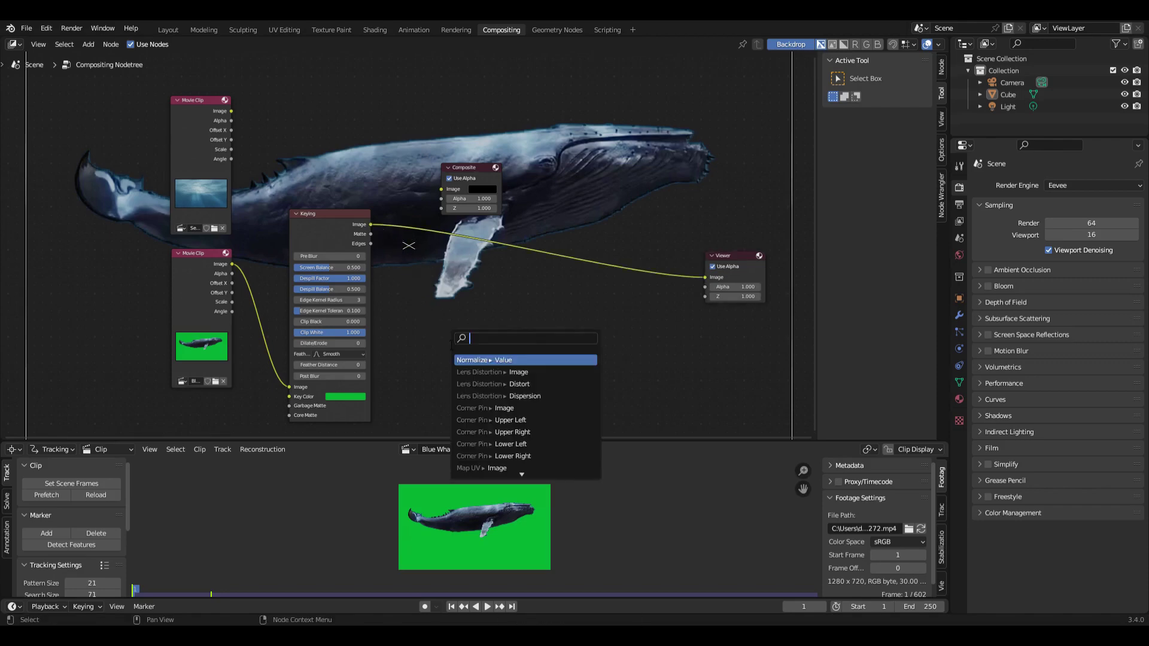
pyautogui.write('s')
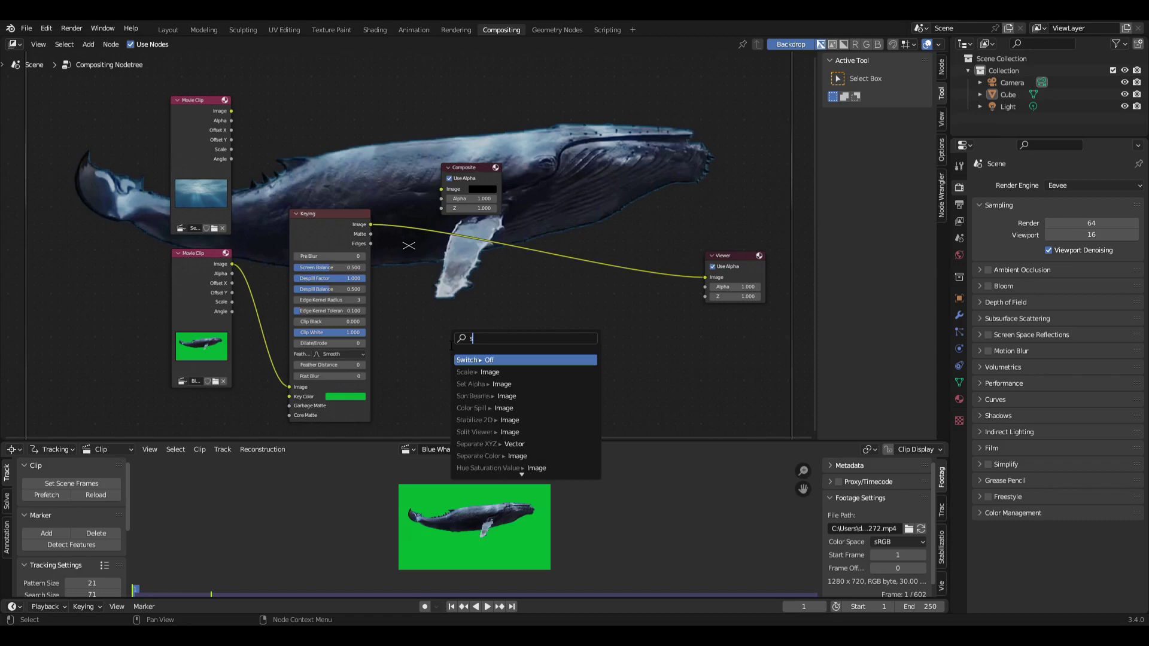
pyautogui.write('ep')
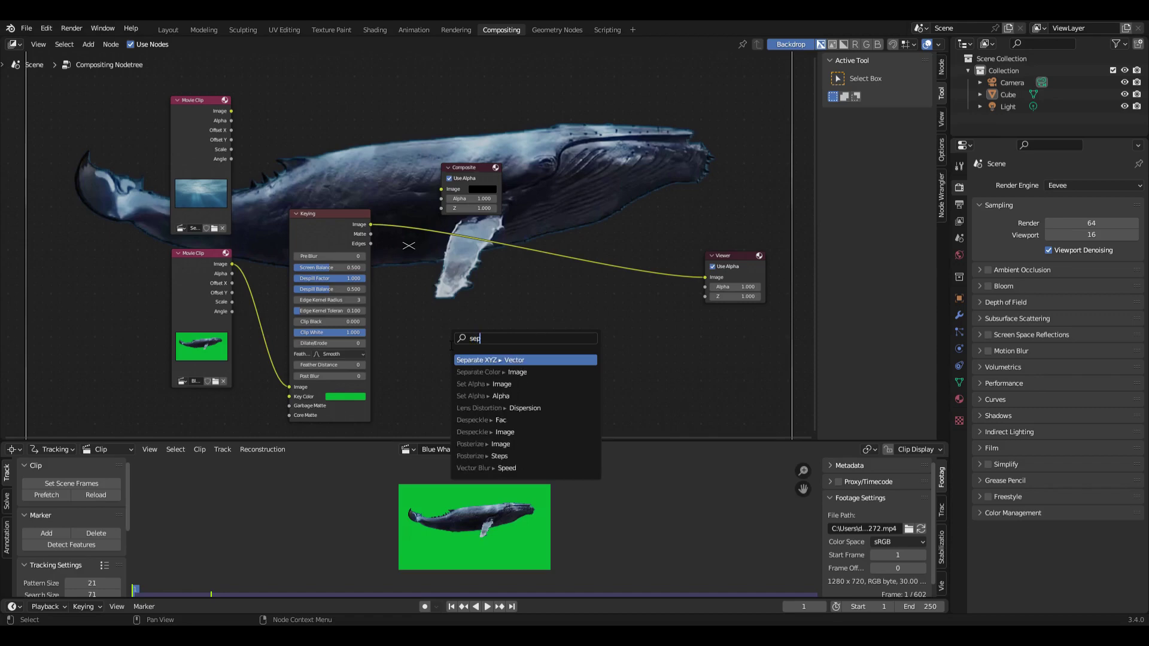
pyautogui.click(519, 373)
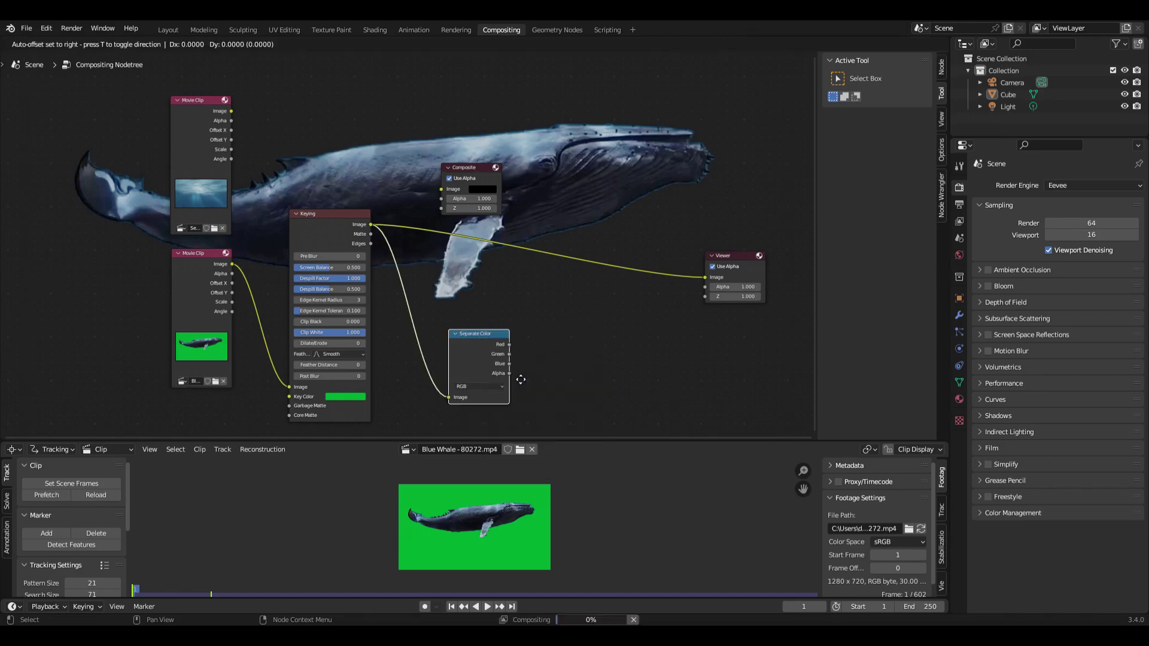
pyautogui.click(500, 309)
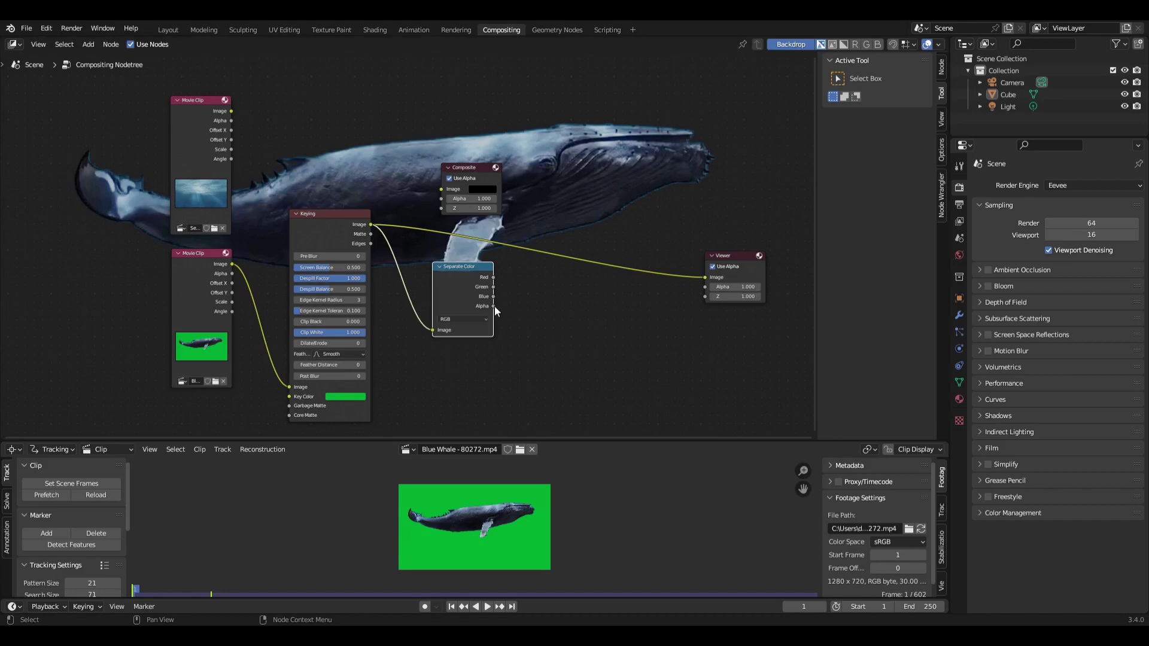
# Add a ColorRamp node driven by Separate Color's Alpha output.
pyautogui.moveTo(494, 307); pyautogui.dragTo(560, 356)
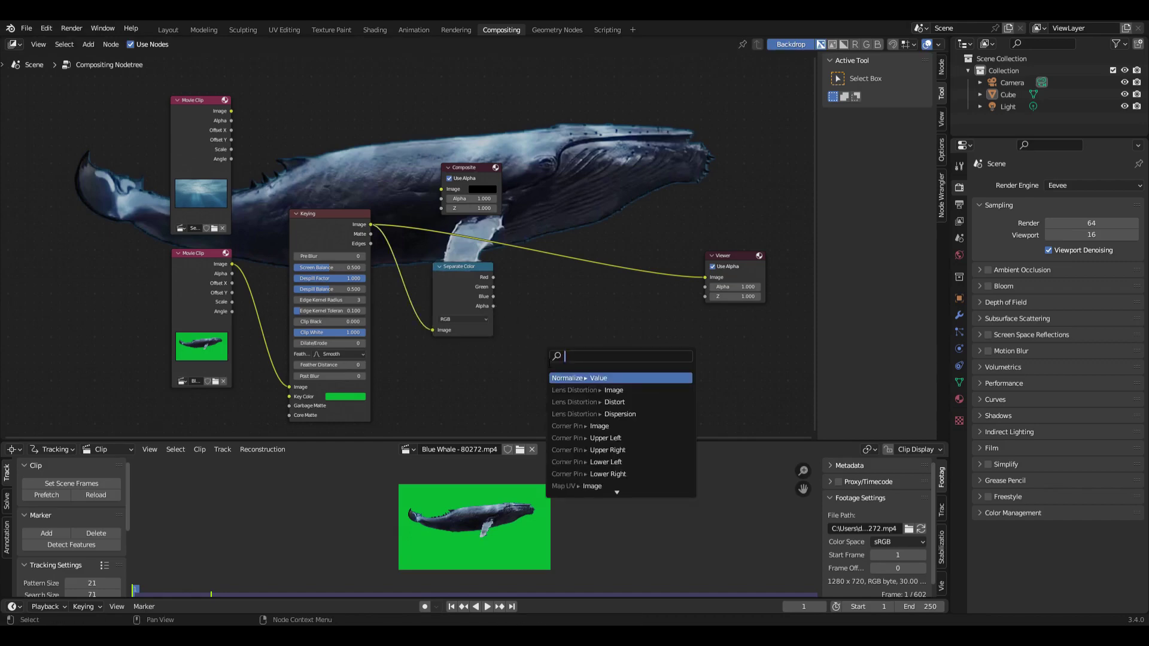
pyautogui.write('c')
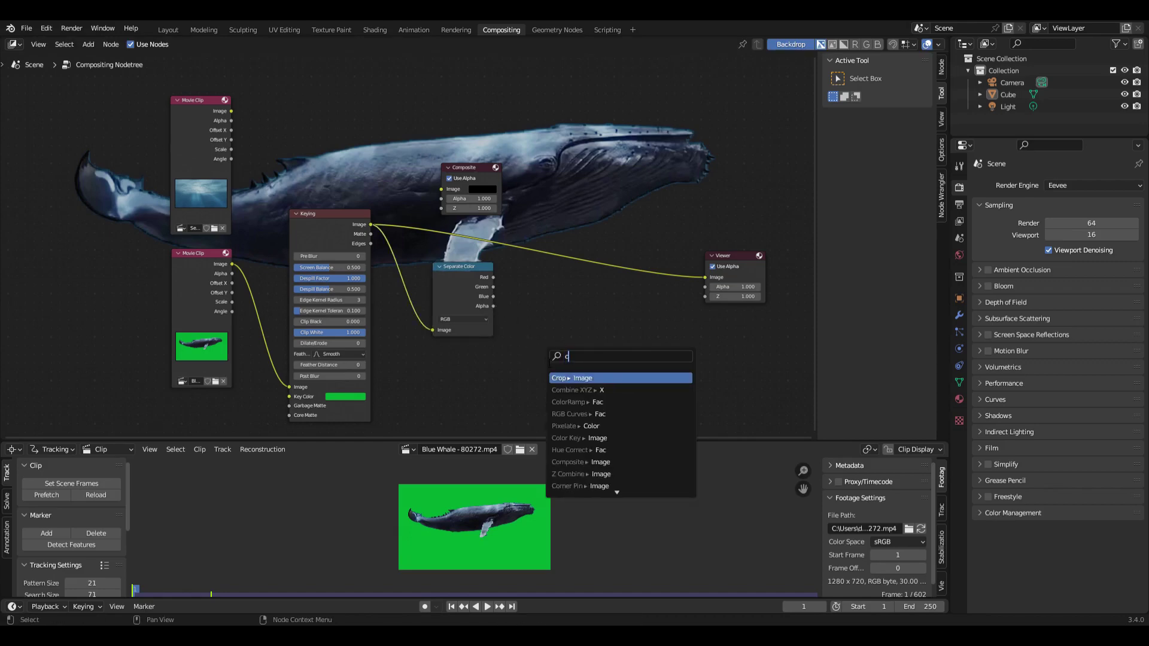
pyautogui.press('Down')
pyautogui.press('Down')
pyautogui.press('Return')
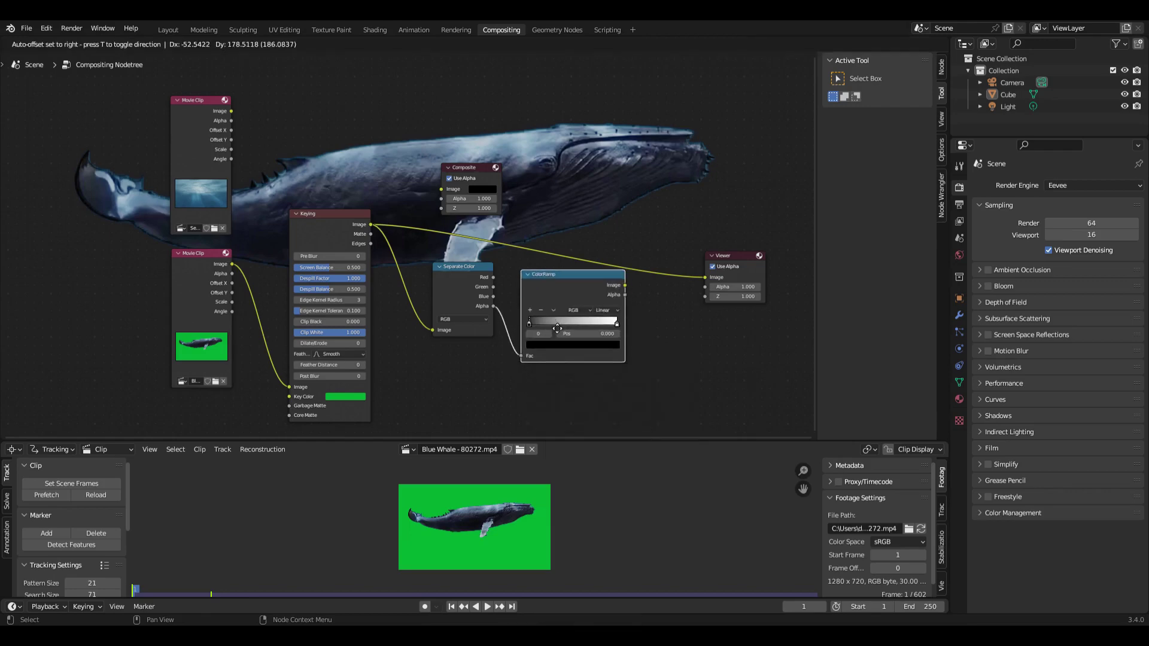
pyautogui.click(549, 328)
# Preview the ColorRamp matte and move its black stop to 0.595 to darken it.
pyautogui.keyDown('ctrl'); pyautogui.keyDown('shift'); pyautogui.click(544, 292); pyautogui.keyUp('shift'); pyautogui.keyUp('ctrl')
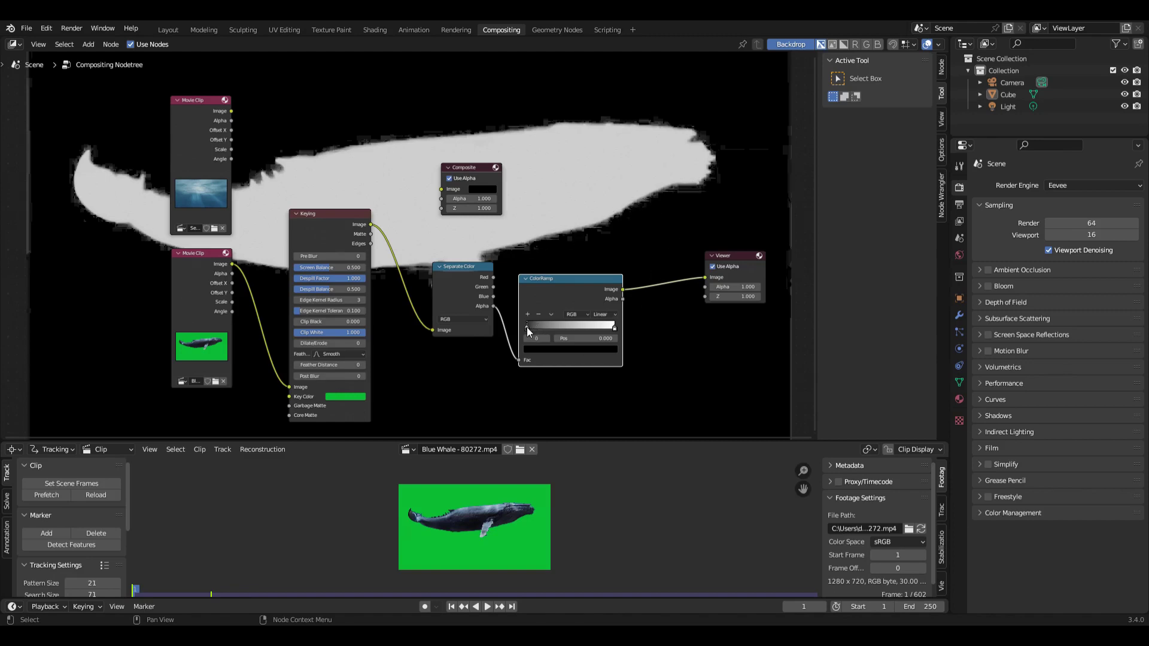
pyautogui.moveTo(527, 328); pyautogui.dragTo(569, 329)
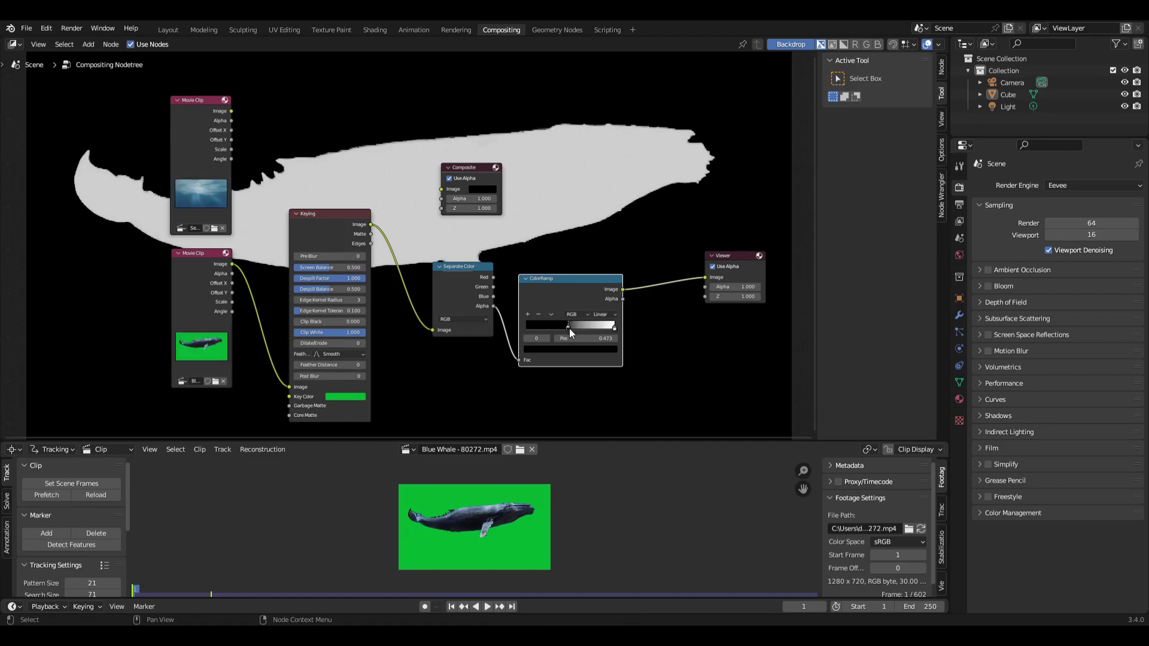
pyautogui.moveTo(570, 329); pyautogui.dragTo(581, 325)
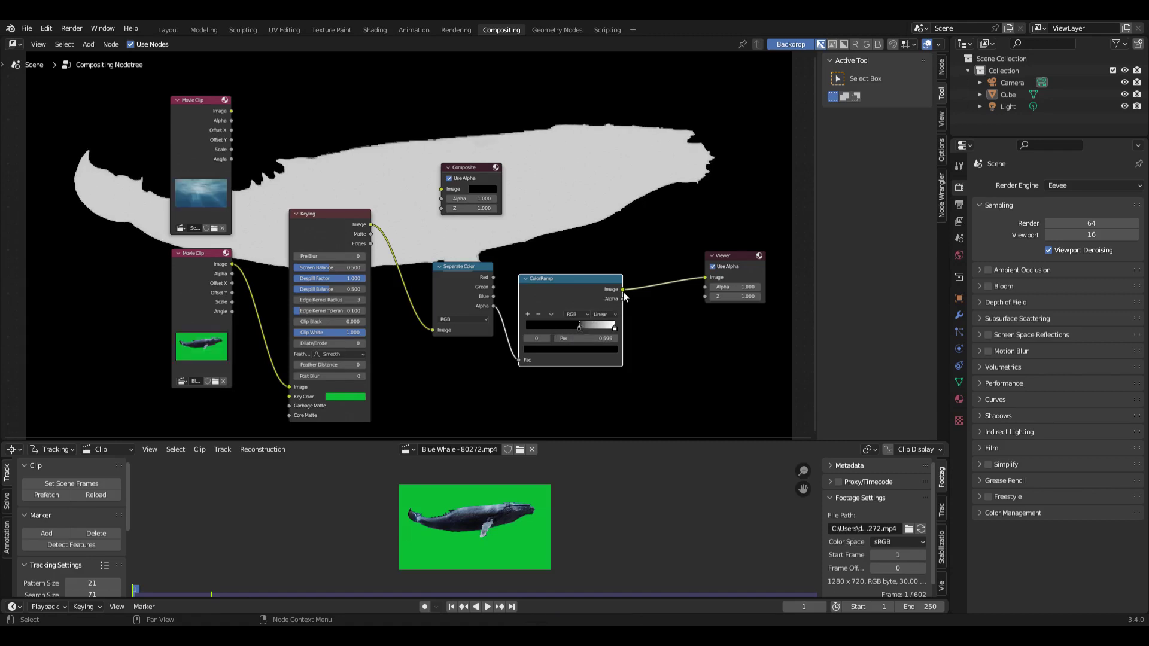
pyautogui.moveTo(622, 289); pyautogui.dragTo(579, 132)
# Add a Mix node from the ColorRamp and send its result to the Viewer.
pyautogui.write('mix')
pyautogui.press('Return')
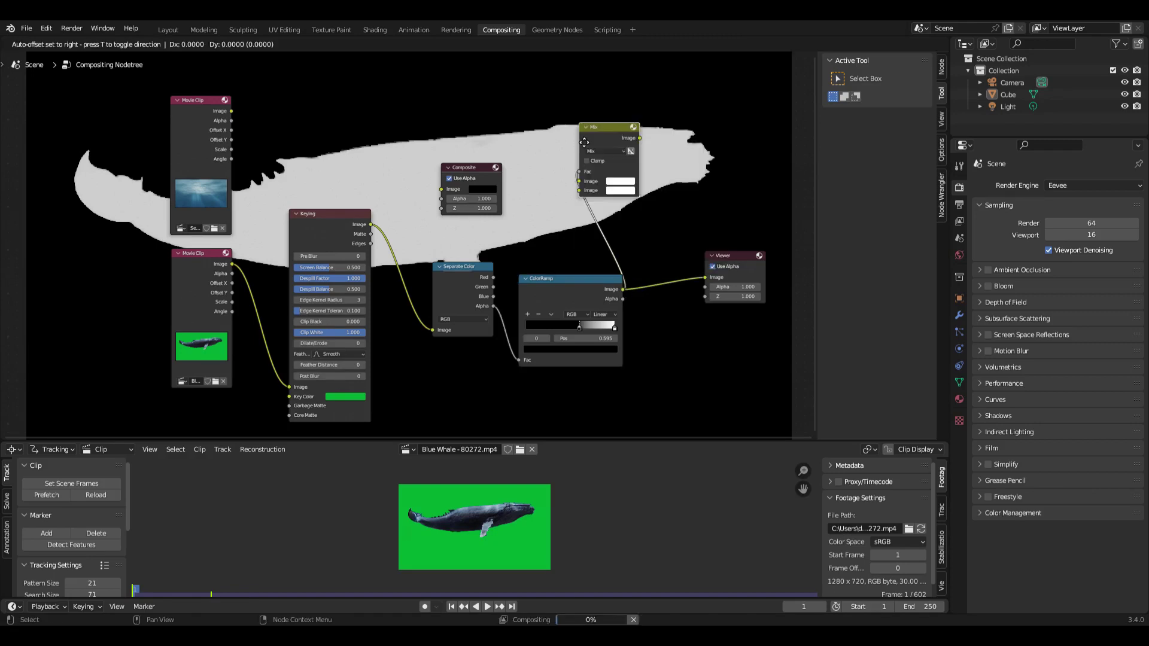
pyautogui.click(590, 139)
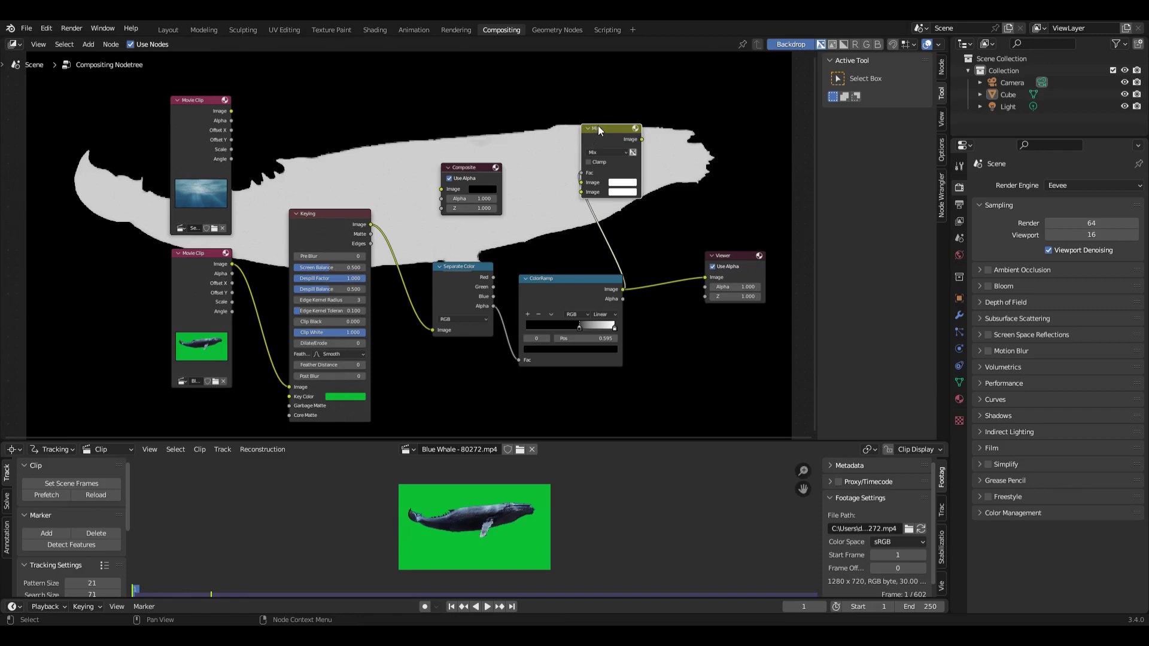
pyautogui.moveTo(642, 139); pyautogui.dragTo(706, 278)
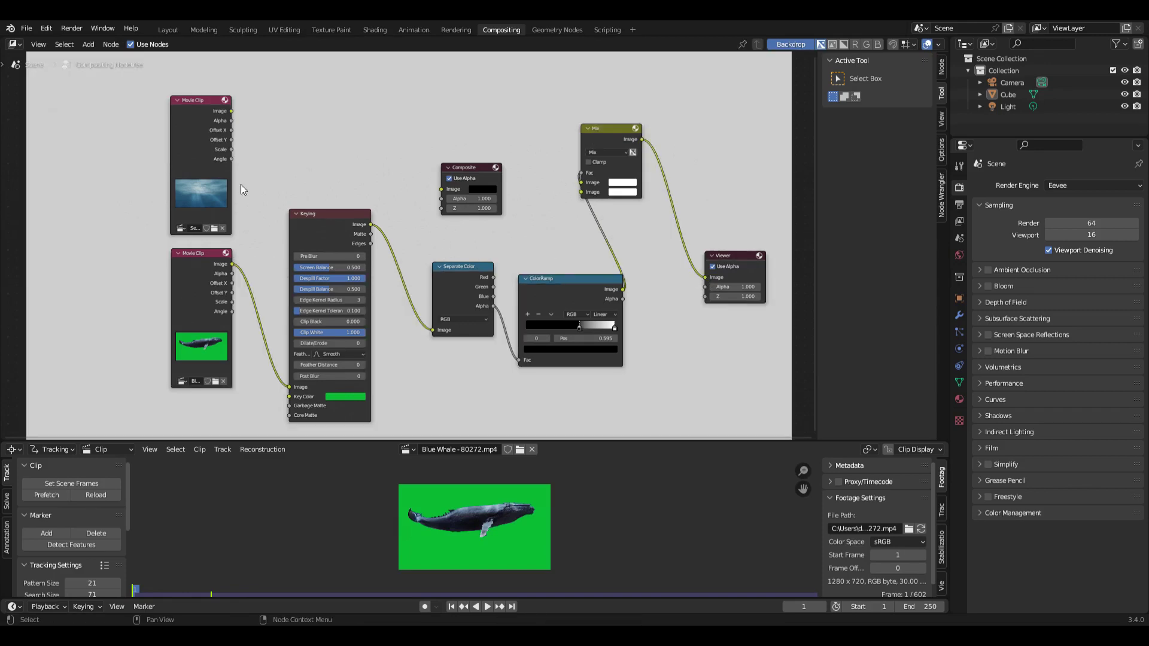
# Connect the Sea and Blue Whale clip images into the Mix node's inputs.
pyautogui.moveTo(232, 110); pyautogui.dragTo(580, 182)
pyautogui.moveTo(605, 130); pyautogui.dragTo(649, 119)
pyautogui.moveTo(232, 264); pyautogui.dragTo(626, 179)
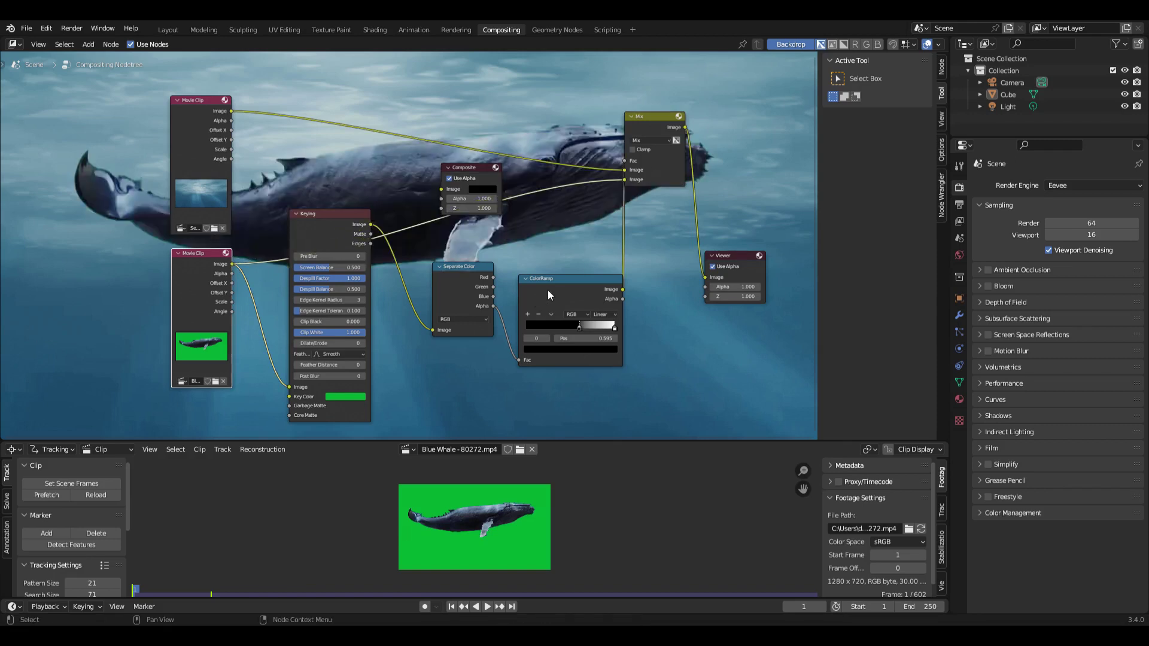
pyautogui.moveTo(548, 289); pyautogui.dragTo(535, 286)
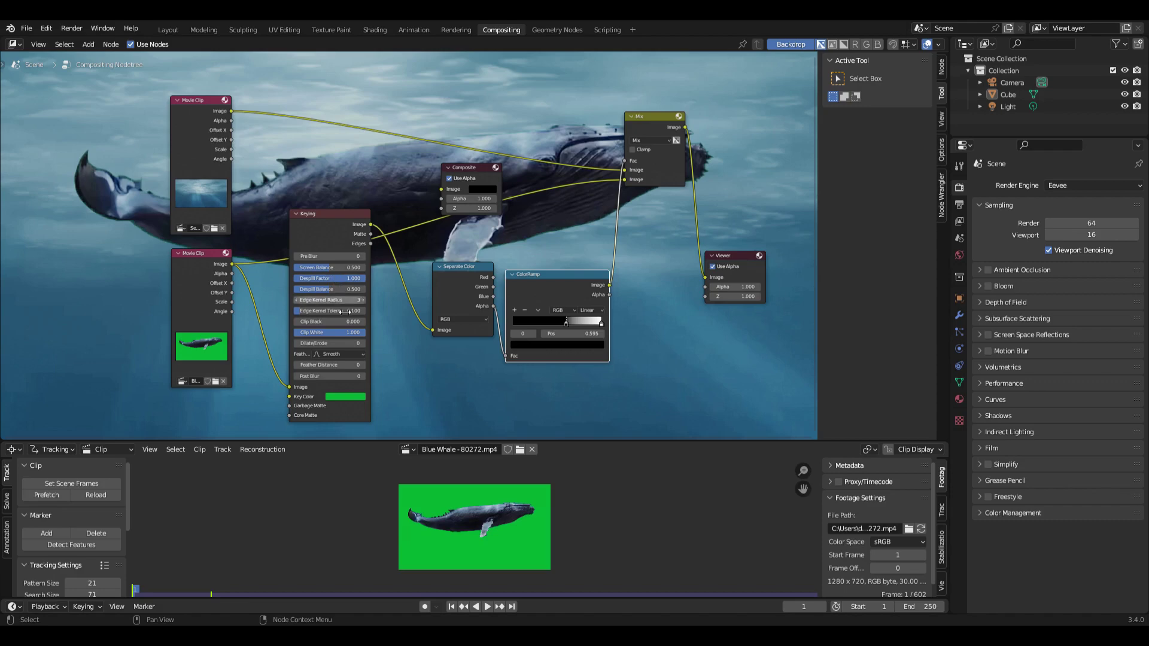
# Raise the Keying node's Feather Distance to 2 and move Composite beside Mix.
pyautogui.click(363, 366)
pyautogui.click(363, 365)
pyautogui.moveTo(470, 170); pyautogui.dragTo(745, 122)
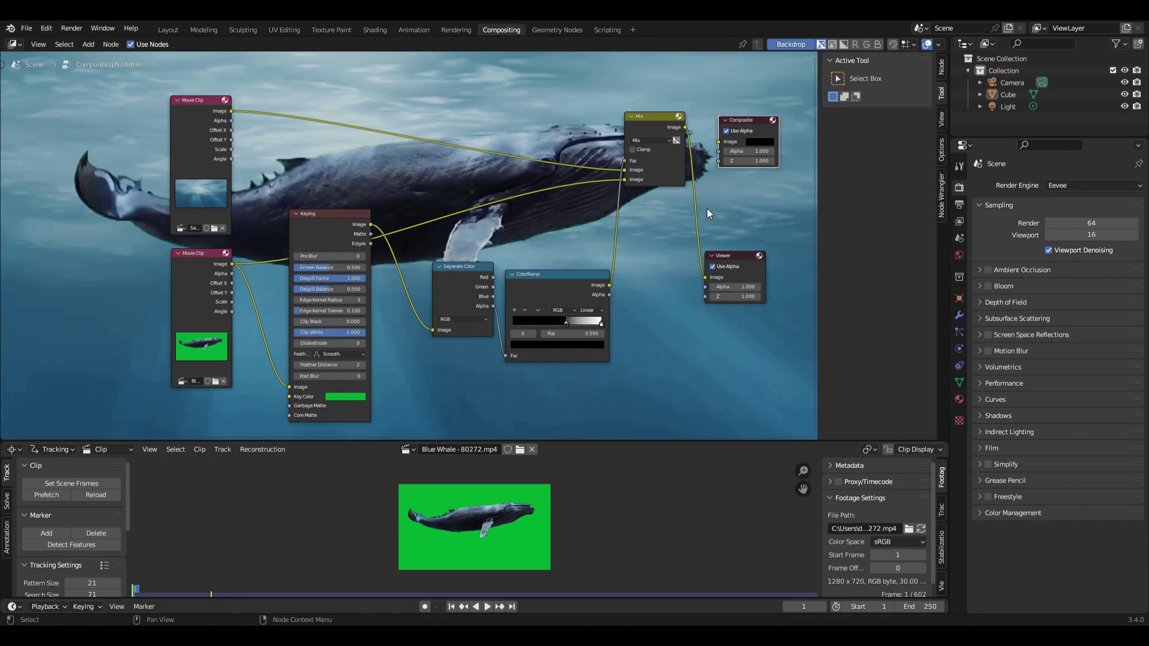
# Link Mix to the Viewer through a reroute point that also feeds the Composite image.
pyautogui.keyDown('ctrl'); pyautogui.moveTo(707, 213); pyautogui.dragTo(693, 229, button='right'); pyautogui.keyUp('ctrl')
pyautogui.moveTo(685, 127); pyautogui.dragTo(707, 277)
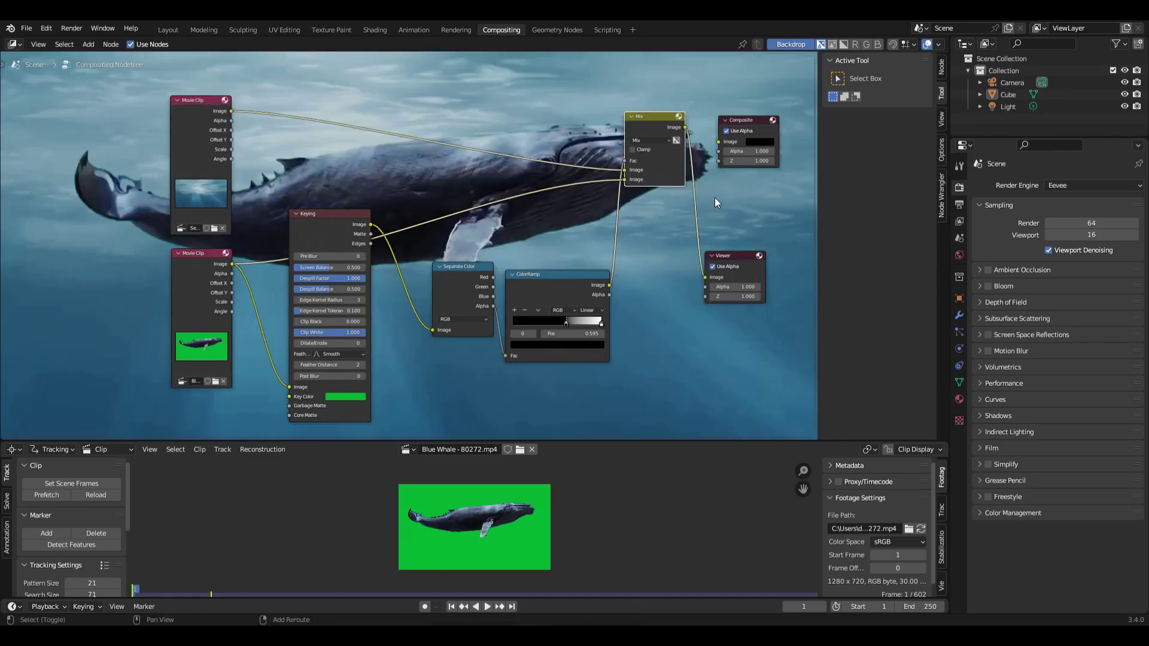
pyautogui.keyDown('shift'); pyautogui.moveTo(713, 199); pyautogui.dragTo(681, 254, button='right'); pyautogui.keyUp('shift')
pyautogui.keyDown('shift'); pyautogui.moveTo(681, 254); pyautogui.dragTo(676, 243, button='right'); pyautogui.keyUp('shift')
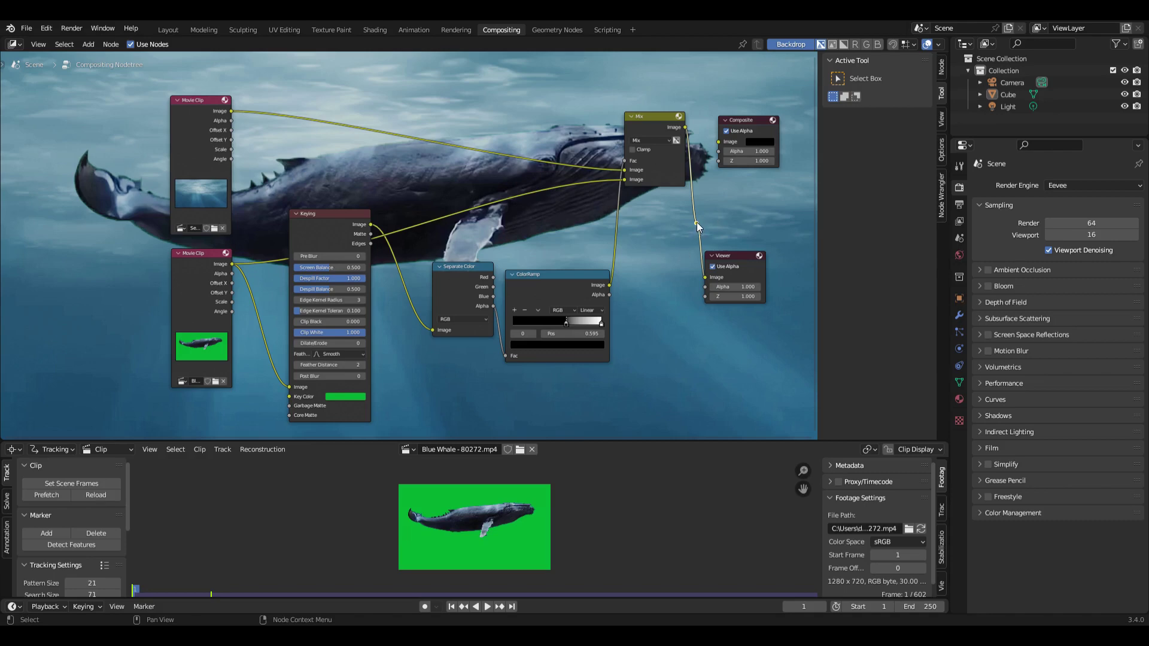
pyautogui.moveTo(696, 223); pyautogui.dragTo(716, 141)
# Move the Viewer node and the reroute point up between the outputs.
pyautogui.moveTo(742, 254); pyautogui.dragTo(754, 207)
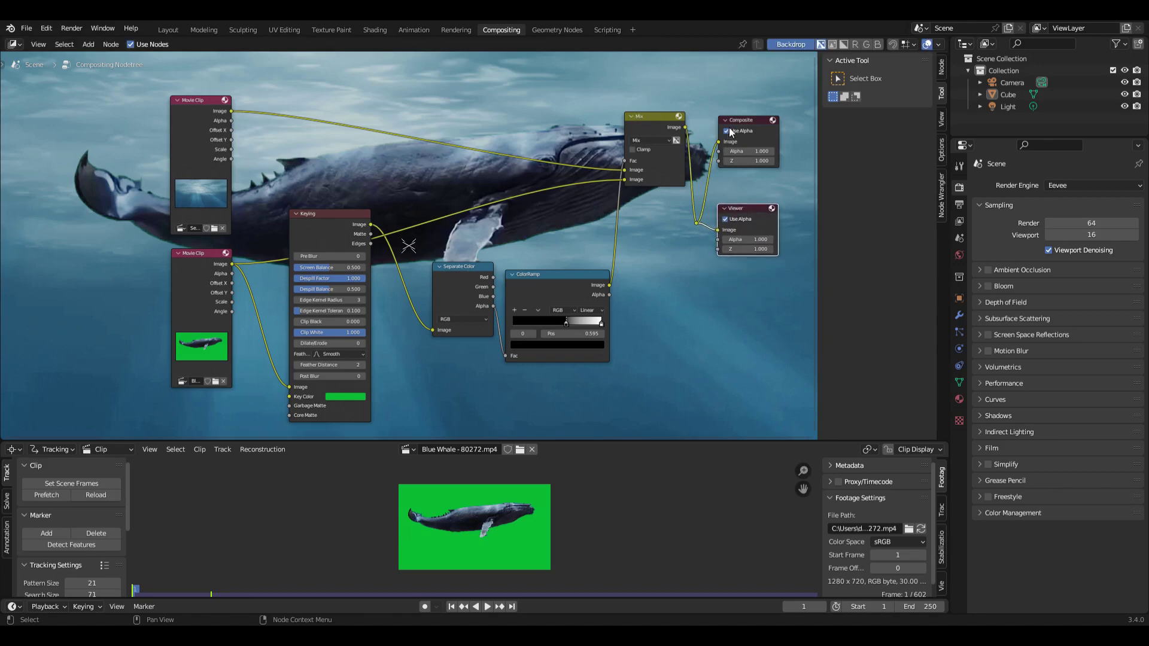
pyautogui.click(697, 224)
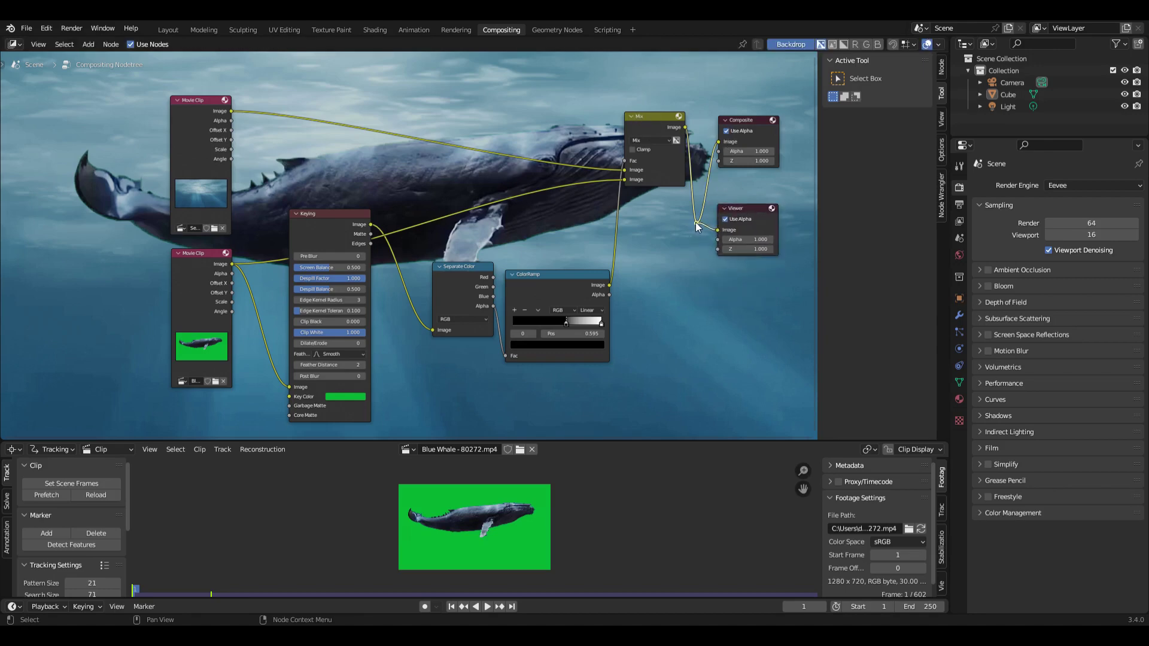
pyautogui.moveTo(697, 224); pyautogui.dragTo(702, 181)
# Add an Alpha Over node and place it near the Mix node.
pyautogui.click(88, 46)
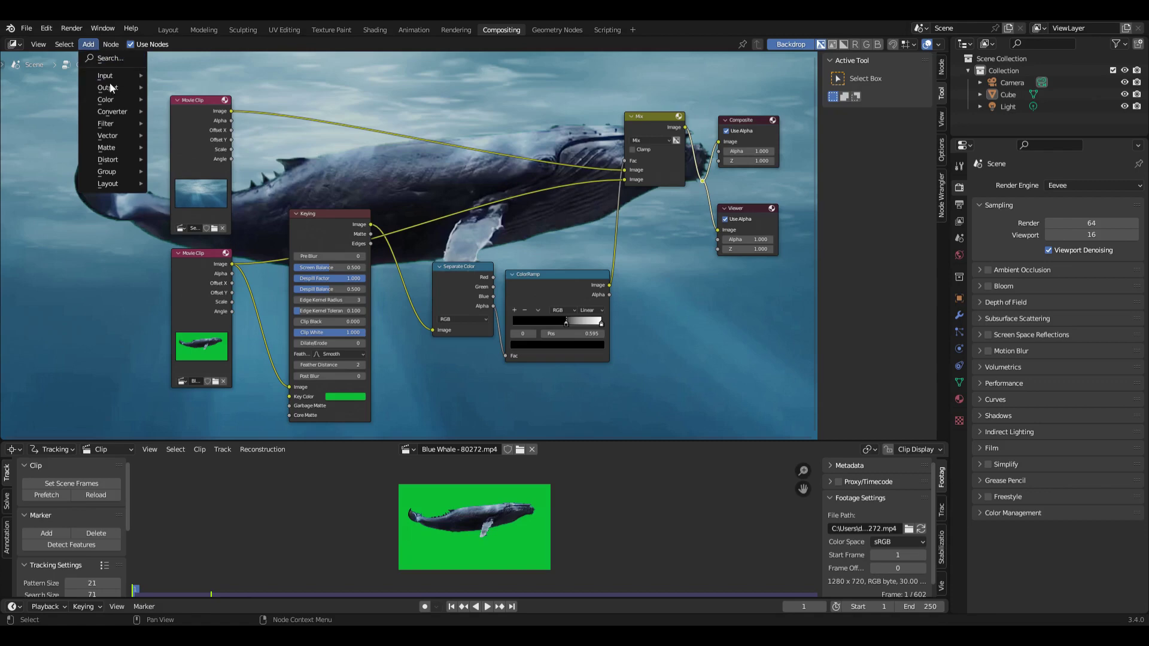
pyautogui.moveTo(113, 99)
pyautogui.click(179, 100)
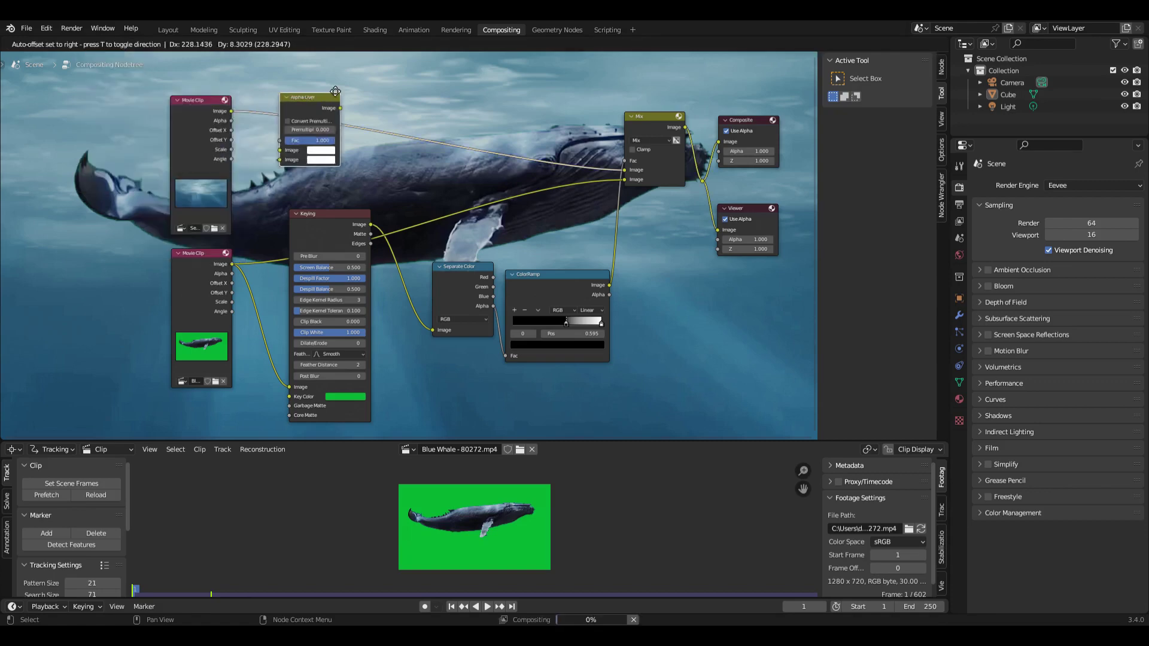
pyautogui.click(544, 98)
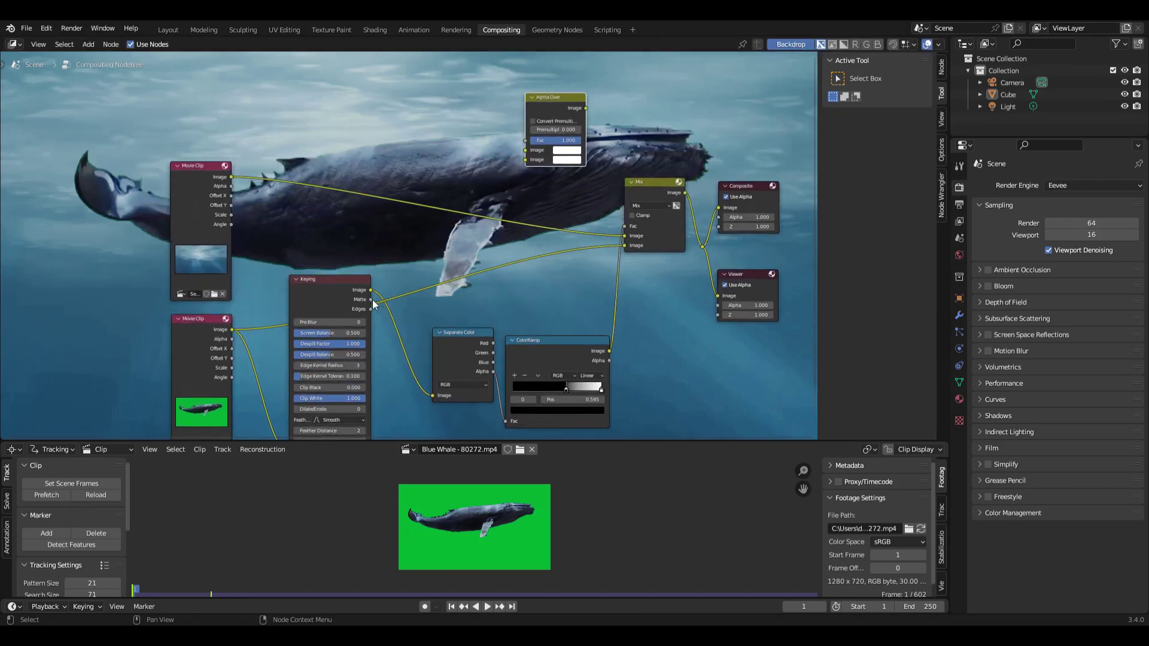
# Wire the Keying matte and both clips into Alpha Over, route its output to Mix, and lower Keying.
pyautogui.moveTo(371, 299); pyautogui.dragTo(523, 141)
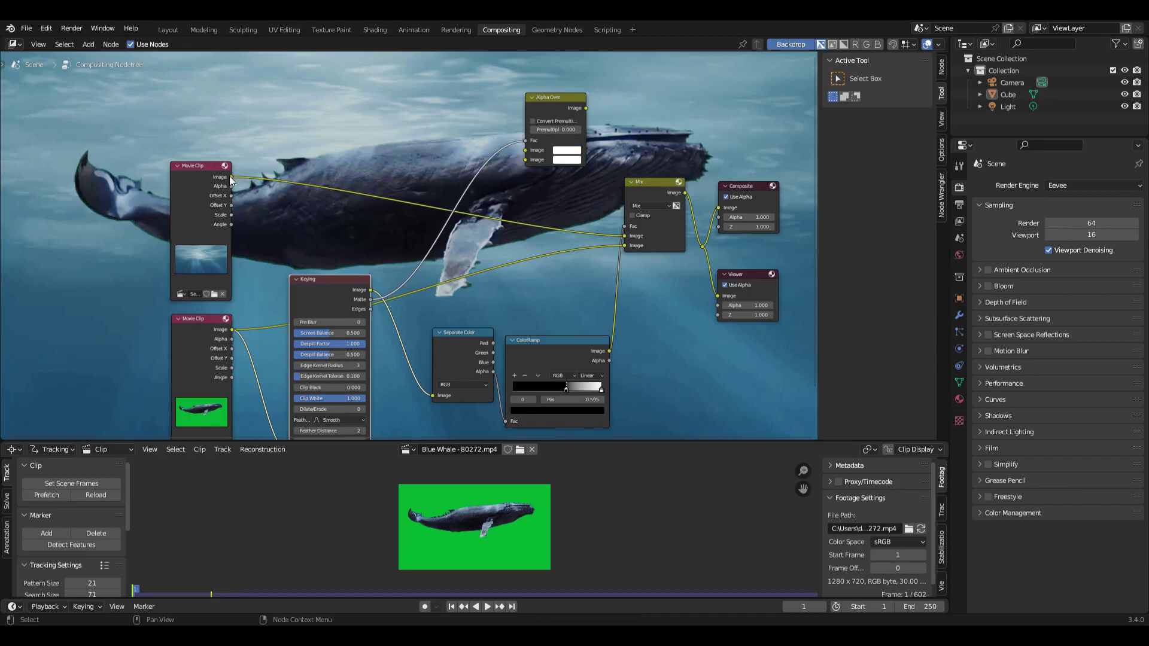
pyautogui.moveTo(230, 177); pyautogui.dragTo(525, 160)
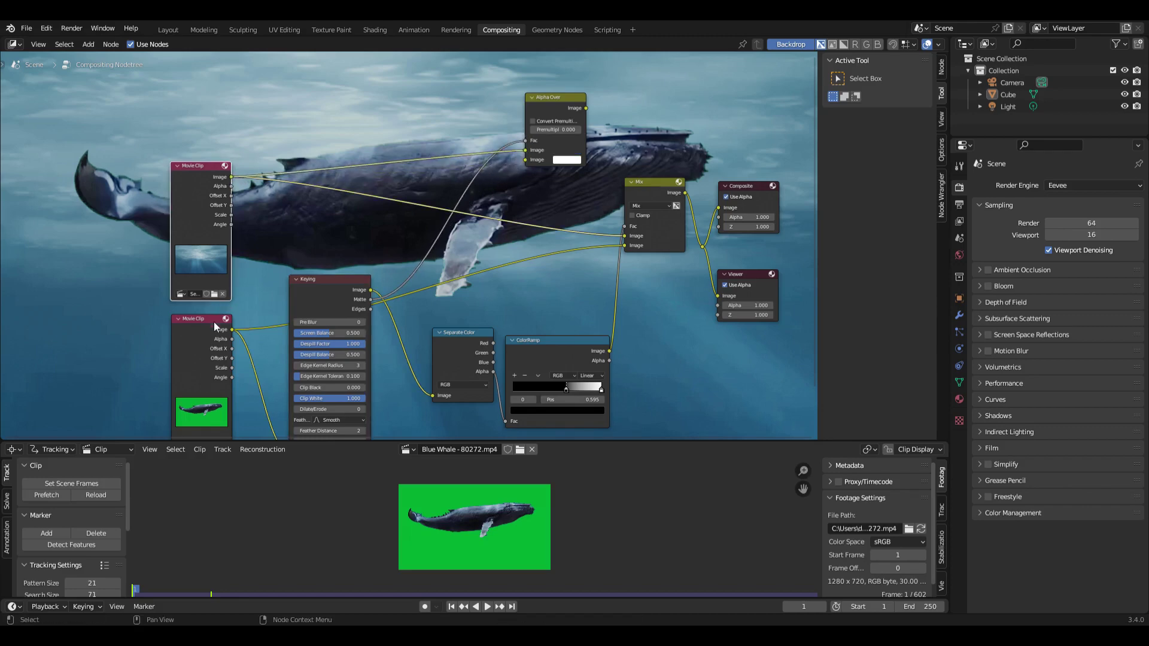
pyautogui.moveTo(232, 329); pyautogui.dragTo(526, 159)
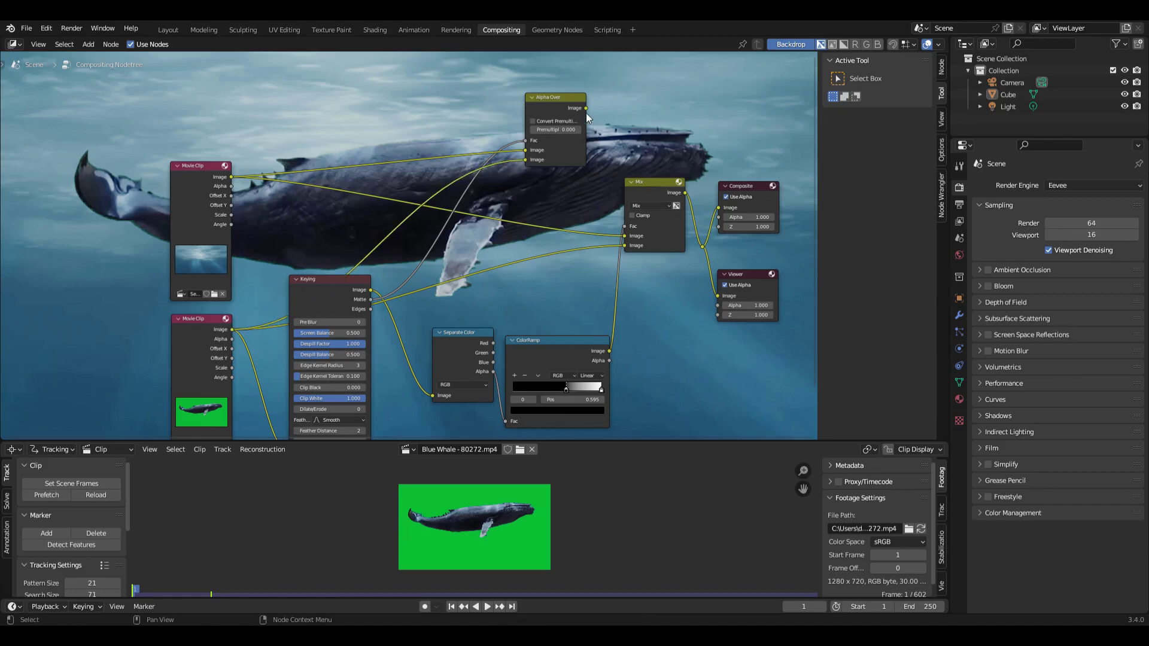
pyautogui.moveTo(587, 108); pyautogui.dragTo(702, 246)
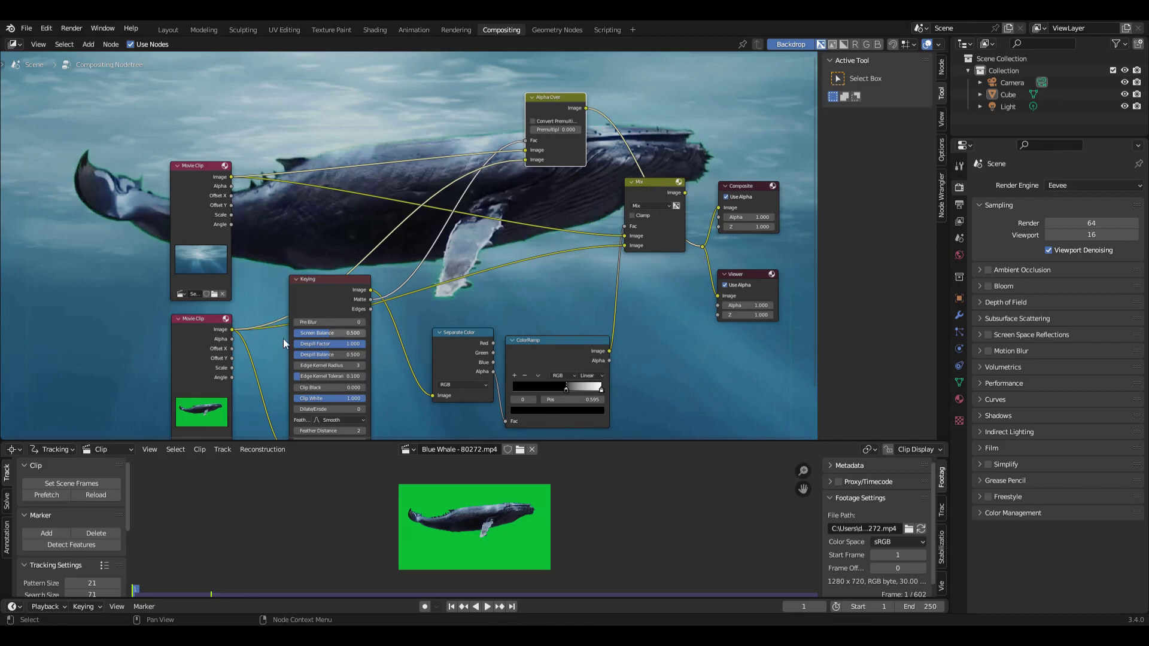
pyautogui.moveTo(321, 298); pyautogui.dragTo(314, 349)
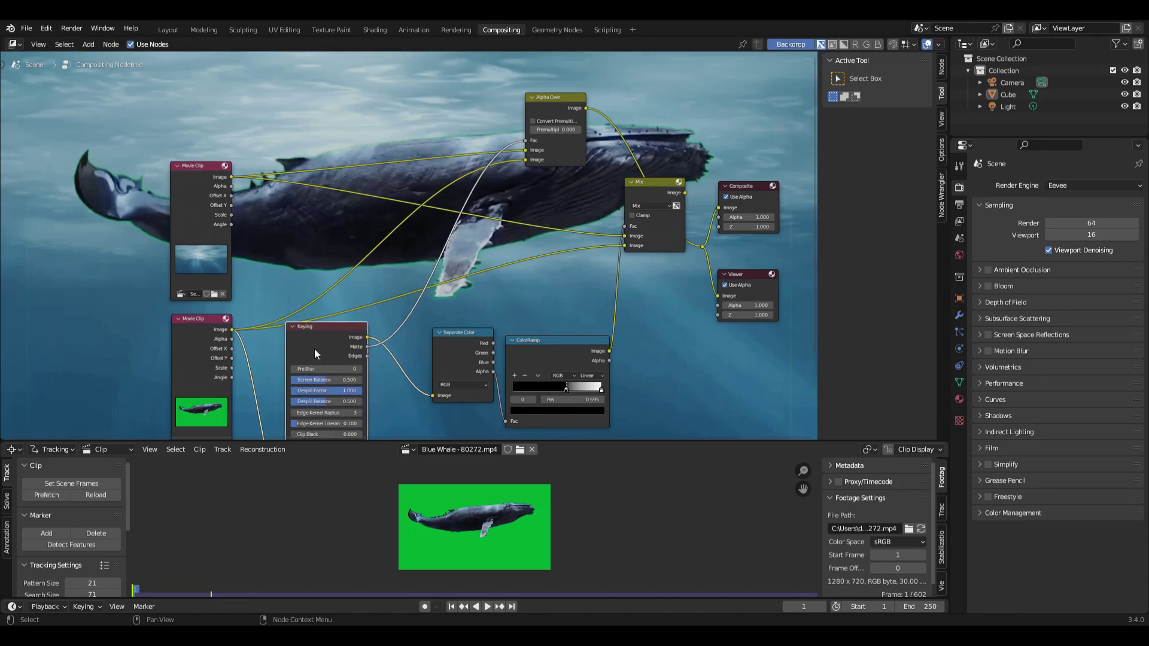
# Drop a ColorRamp copy on the Keying–Alpha Over link, with its black stop at 0.741.
pyautogui.click(569, 352)
pyautogui.hotkey('shift', 'd')
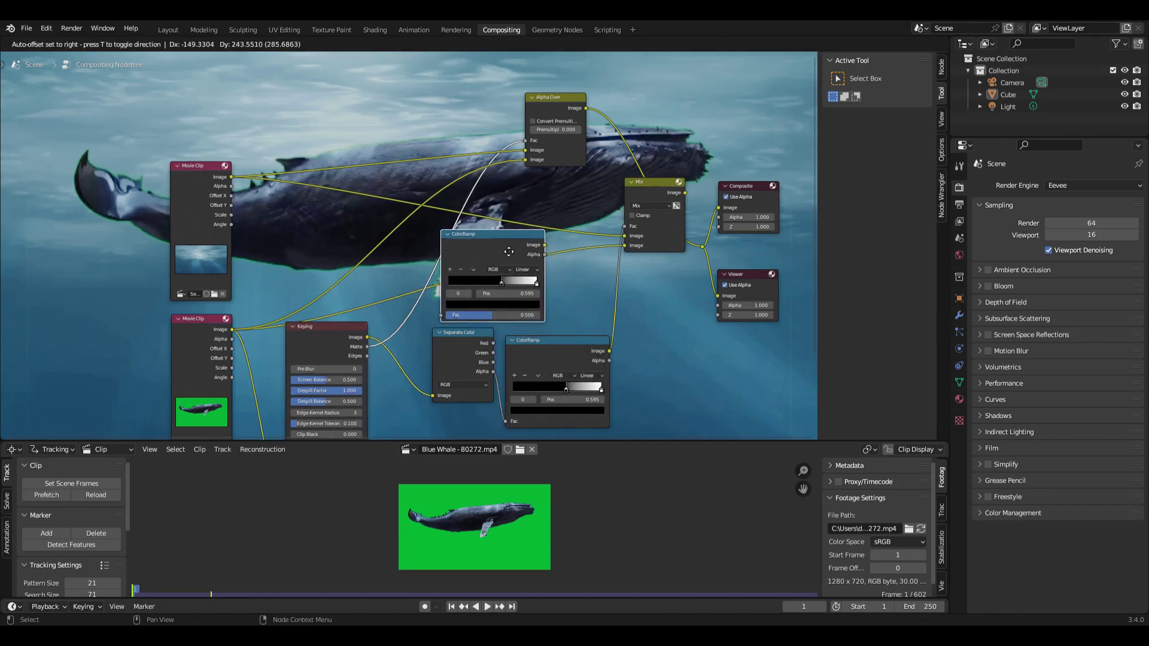
pyautogui.click(502, 245)
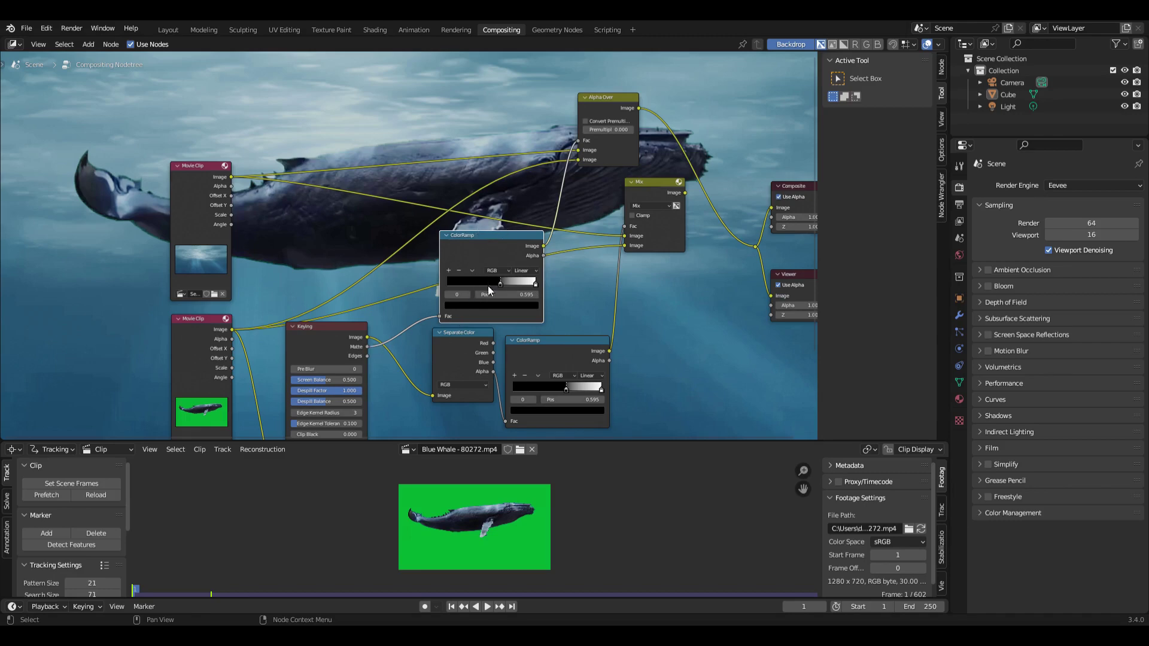
pyautogui.moveTo(478, 284)
pyautogui.mouseDown()
pyautogui.moveTo(436, 280)
pyautogui.moveTo(489, 274)
pyautogui.mouseUp()
pyautogui.moveTo(498, 281); pyautogui.dragTo(511, 281)
pyautogui.scroll(-2, 527, 284)
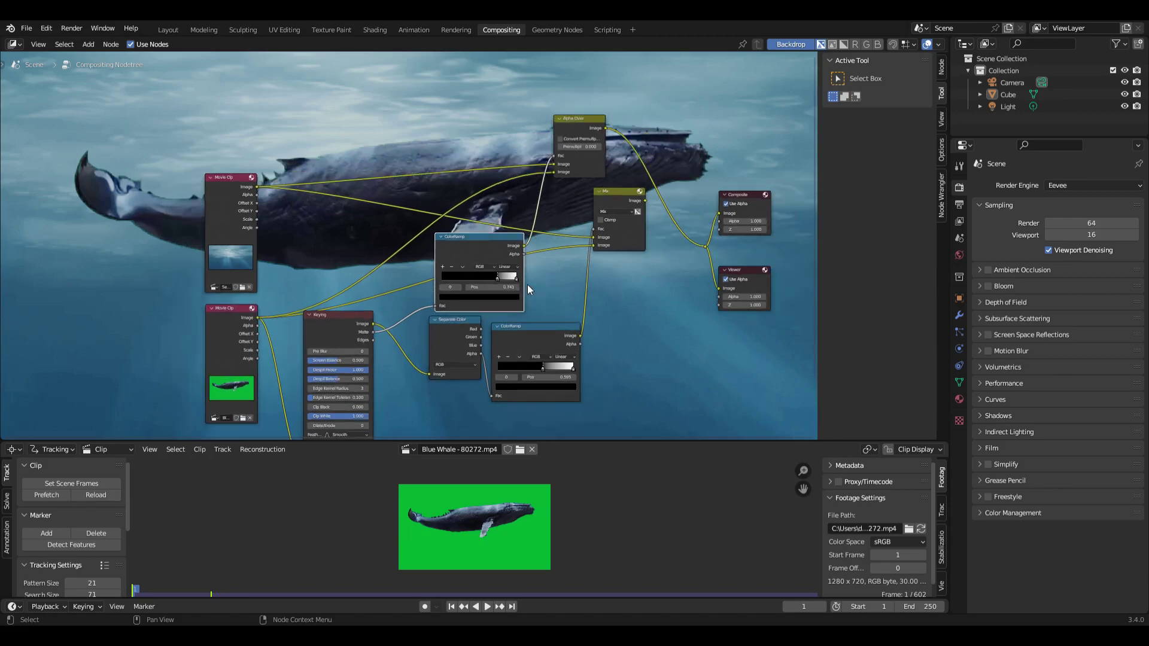
# Show Output Properties: 1920×1080, frames 1–250, and the PNG file format list.
pyautogui.scroll(-1, 527, 285)
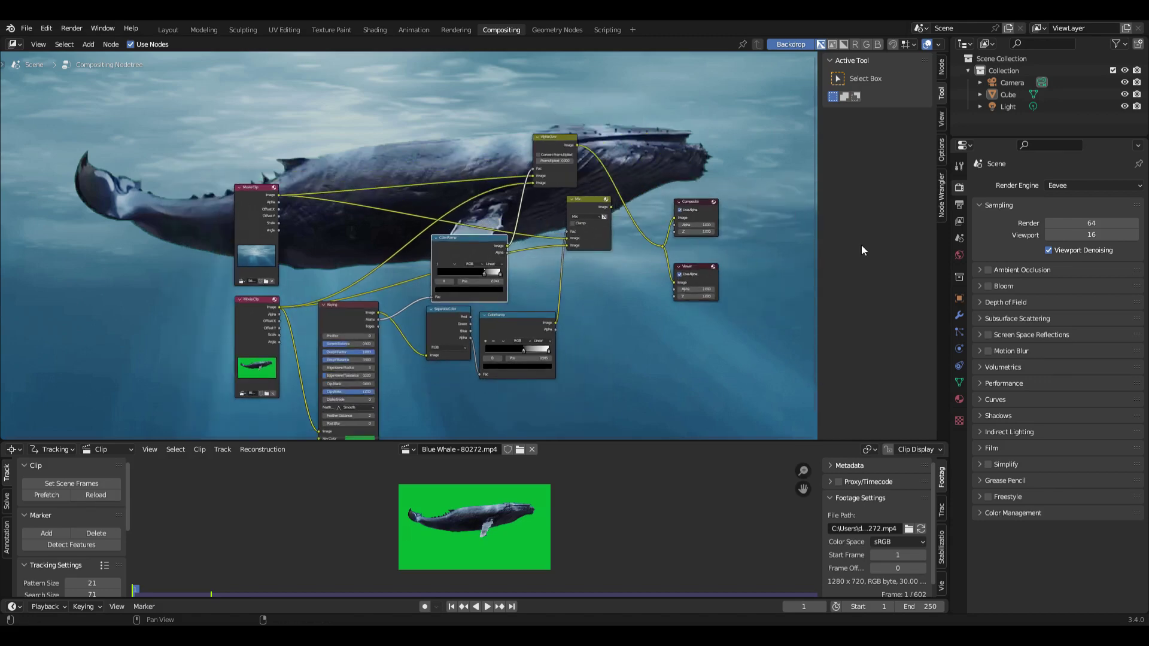
pyautogui.click(960, 205)
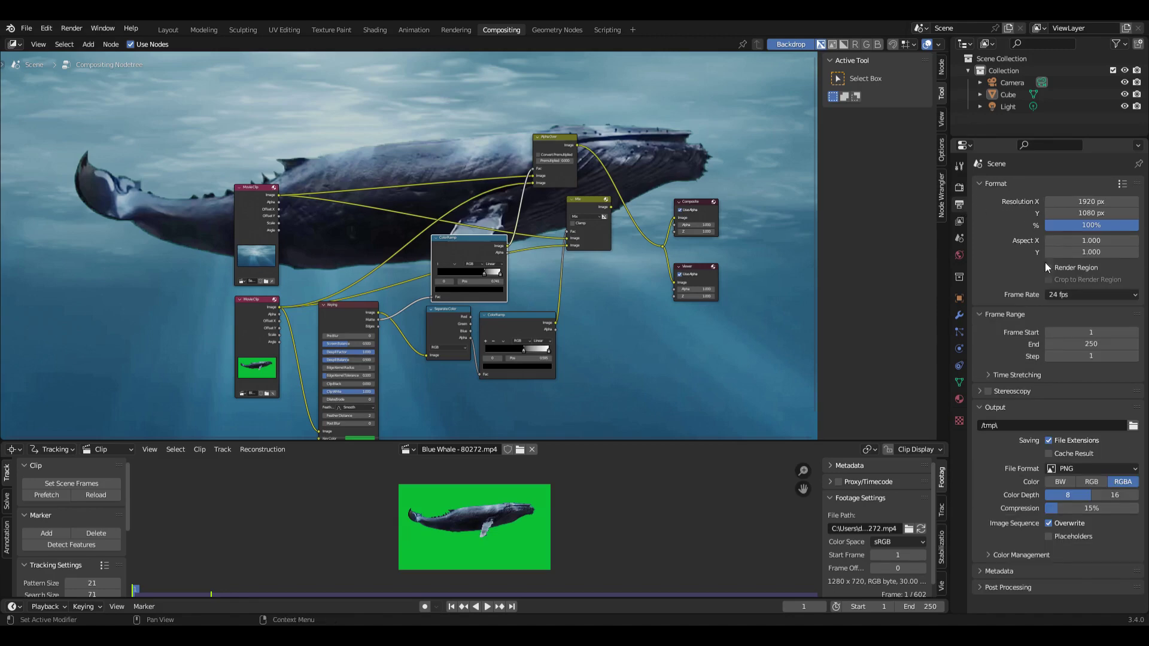
pyautogui.click(1077, 468)
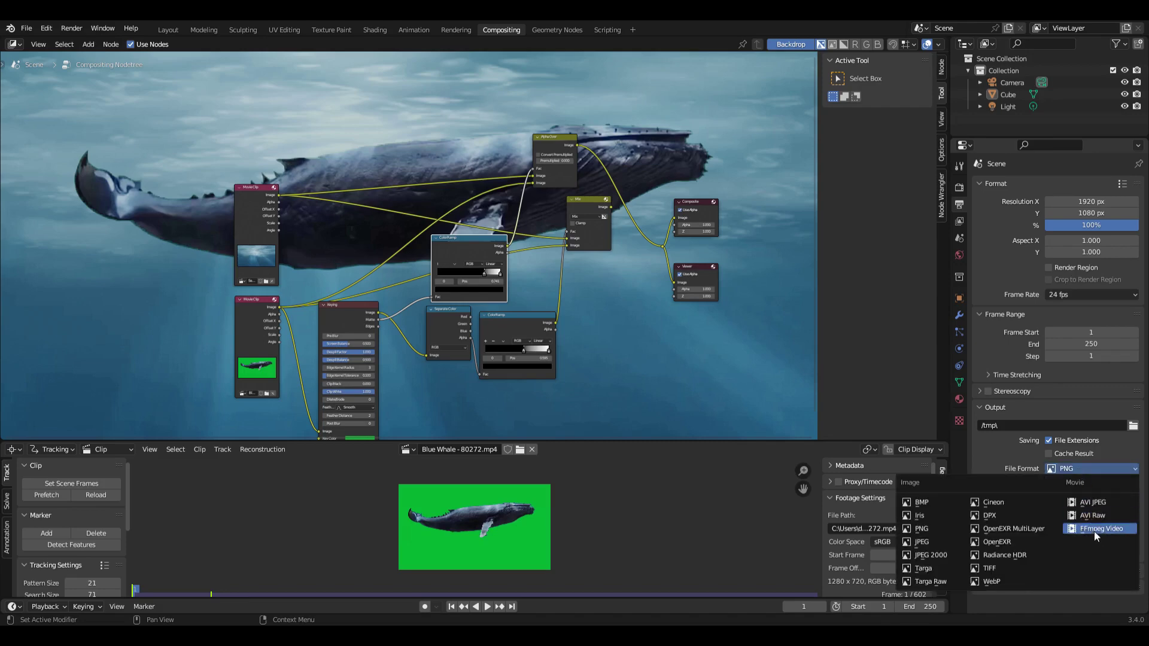